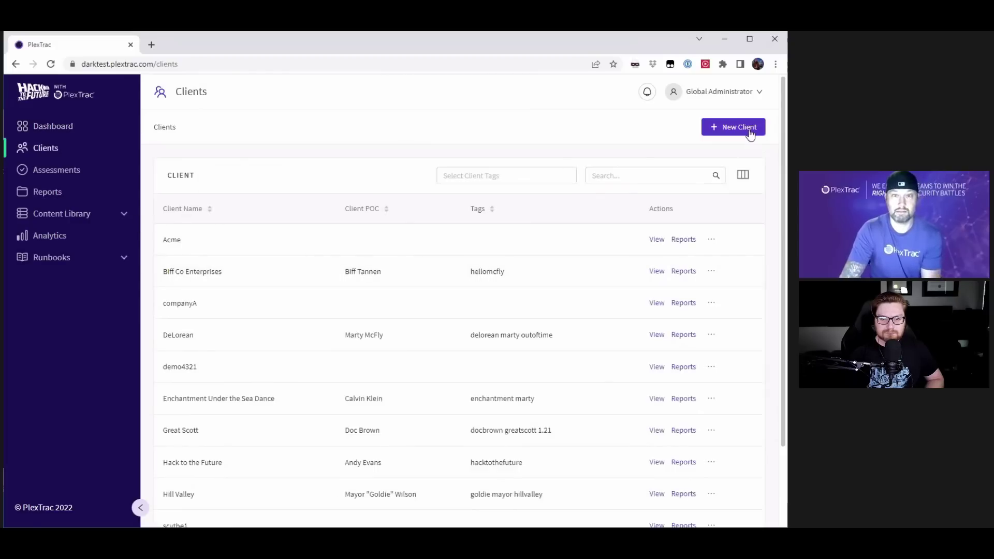
# - Create a new client named theduders, leaving the other client details empty
pyautogui.click(745, 129)
pyautogui.click(237, 289)
pyautogui.write('theduders')
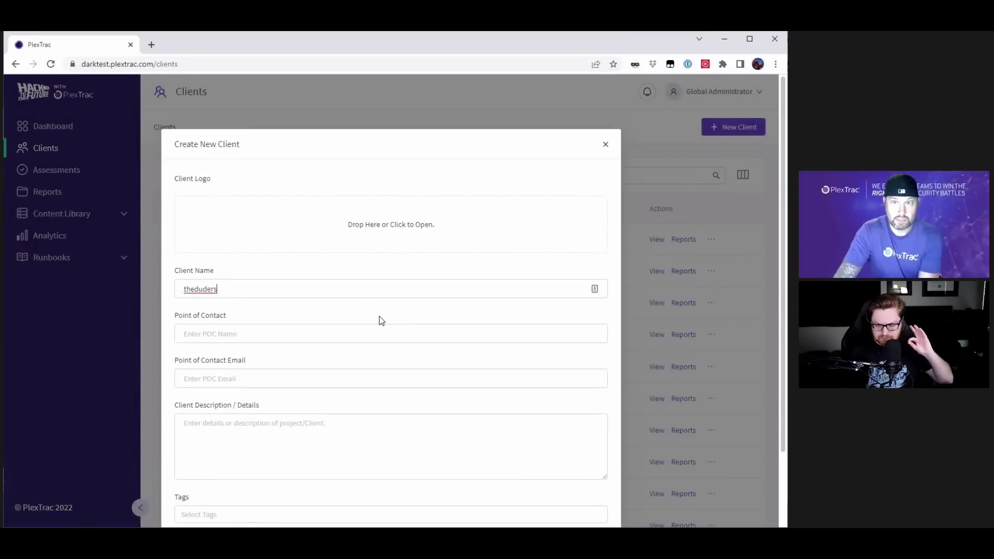
pyautogui.scroll(-2, 379, 321)
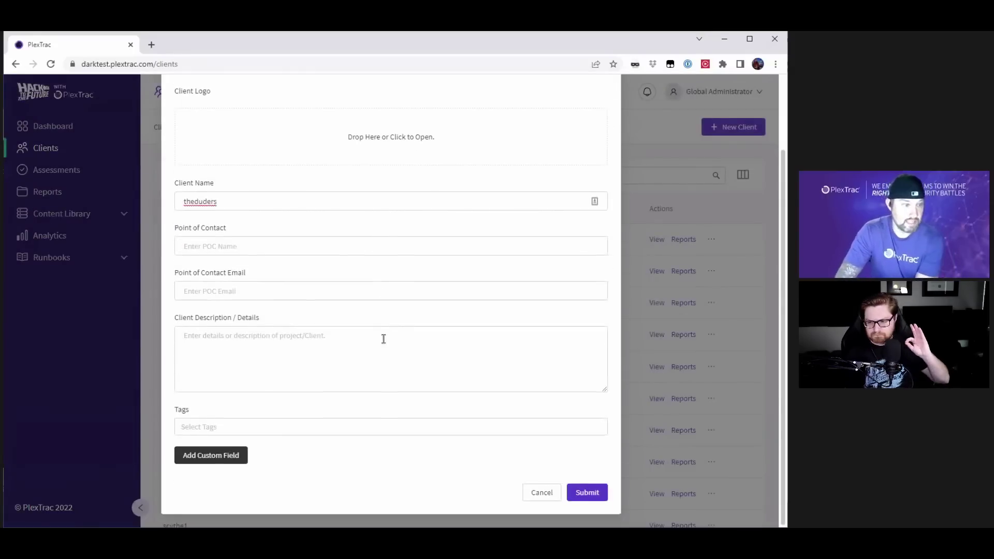
pyautogui.click(586, 490)
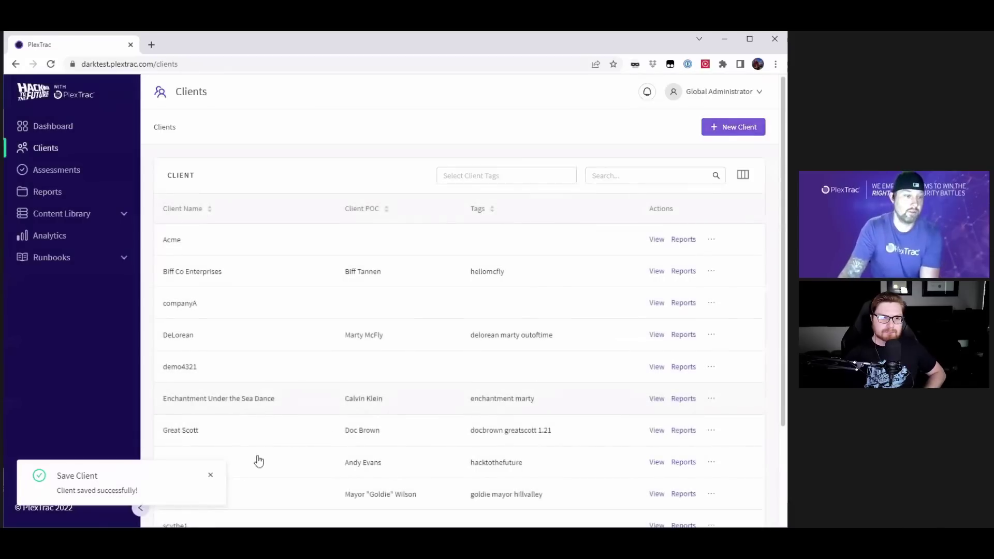
pyautogui.click(210, 473)
# - Open the theduders client and look over its overview page, including the findings, details and user access sections
pyautogui.scroll(-3, 220, 456)
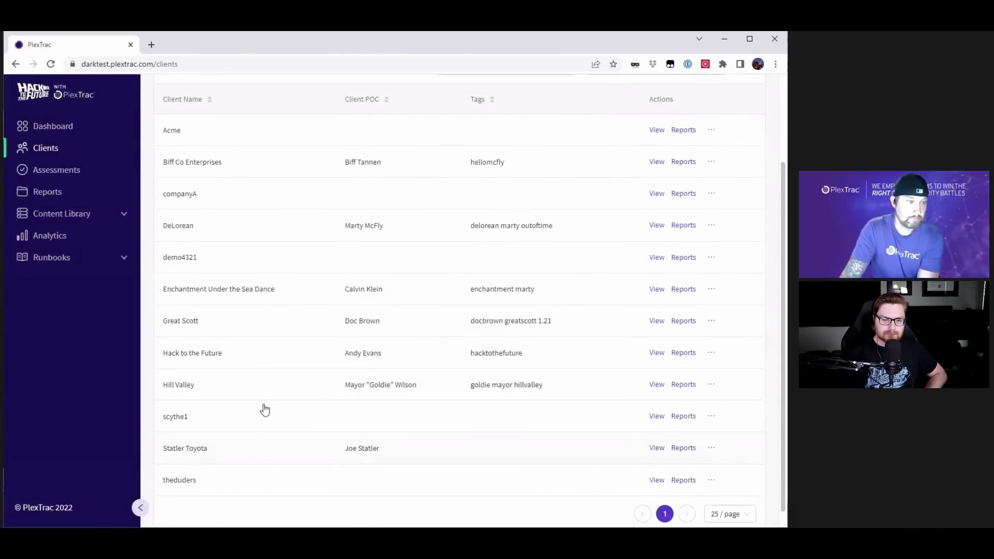
pyautogui.click(200, 469)
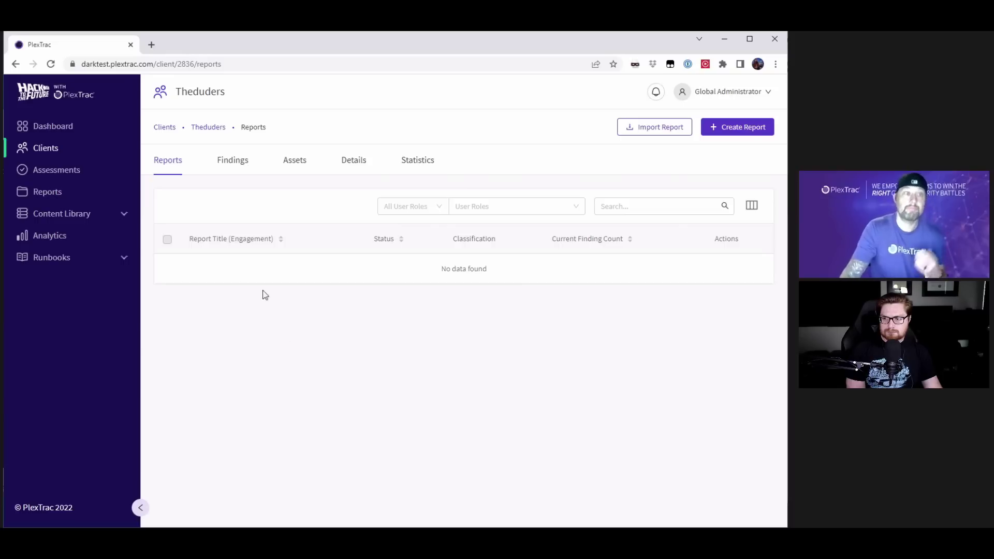
pyautogui.click(212, 128)
pyautogui.scroll(-5, 300, 277)
pyautogui.moveTo(312, 510); pyautogui.dragTo(165, 494)
pyautogui.click(469, 428)
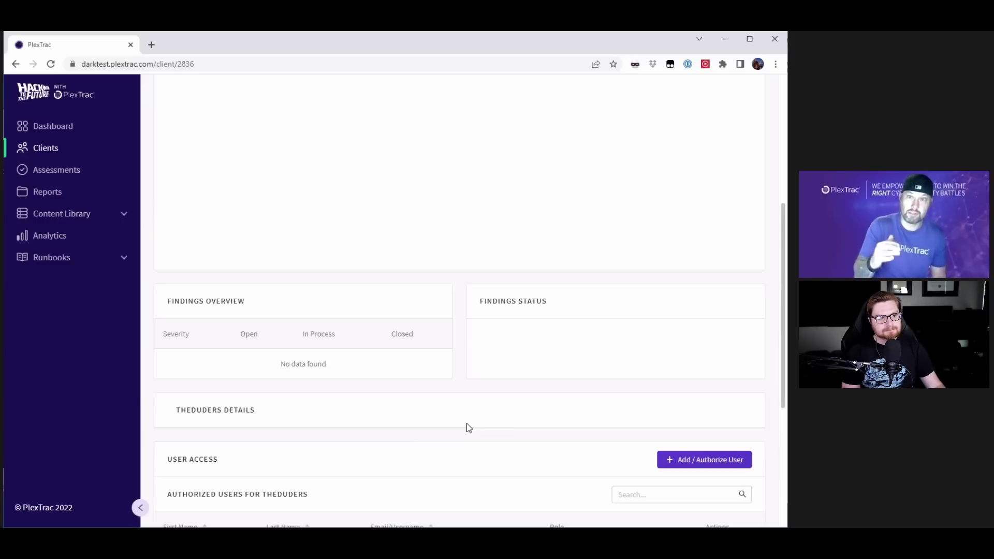
pyautogui.scroll(5, 470, 414)
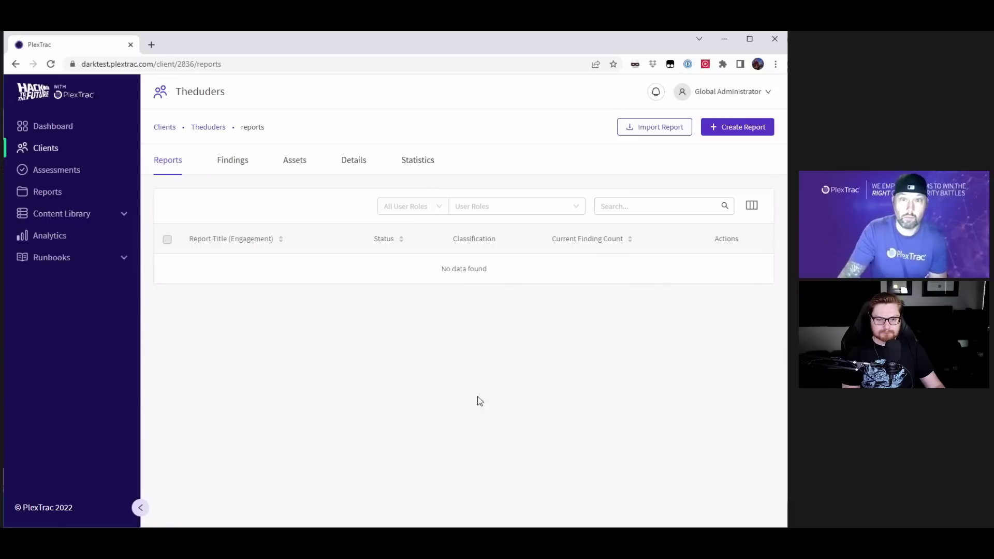
# - Start a new report for theduders and name it pentest1
pyautogui.click(751, 132)
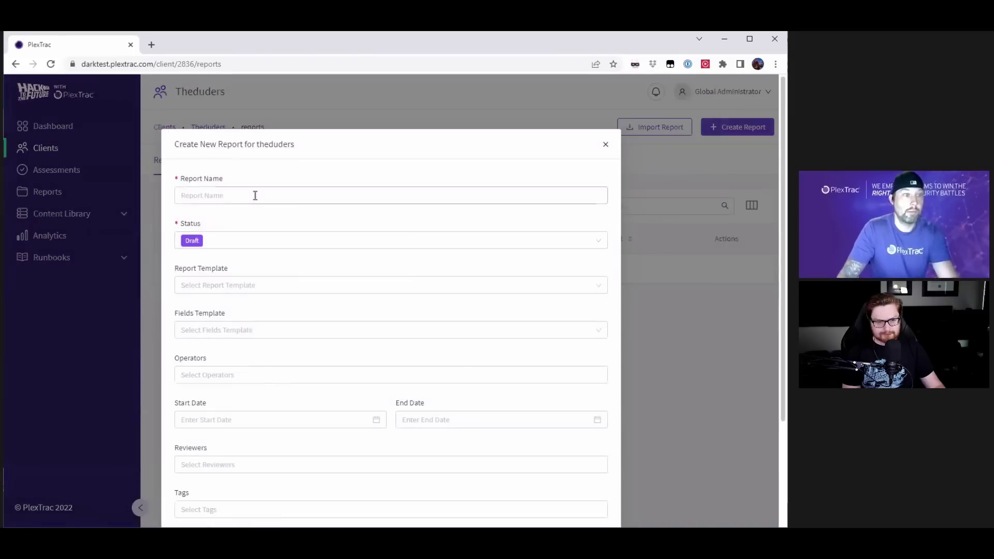
pyautogui.click(255, 195)
pyautogui.write('pentest1')
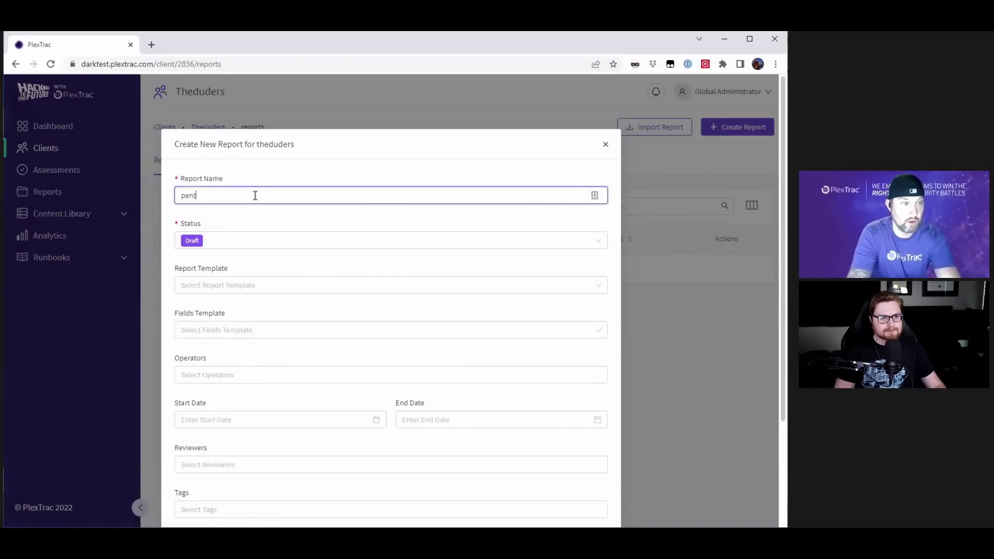
# - Examine the status options available for the new report without changing the Draft status
pyautogui.click(323, 240)
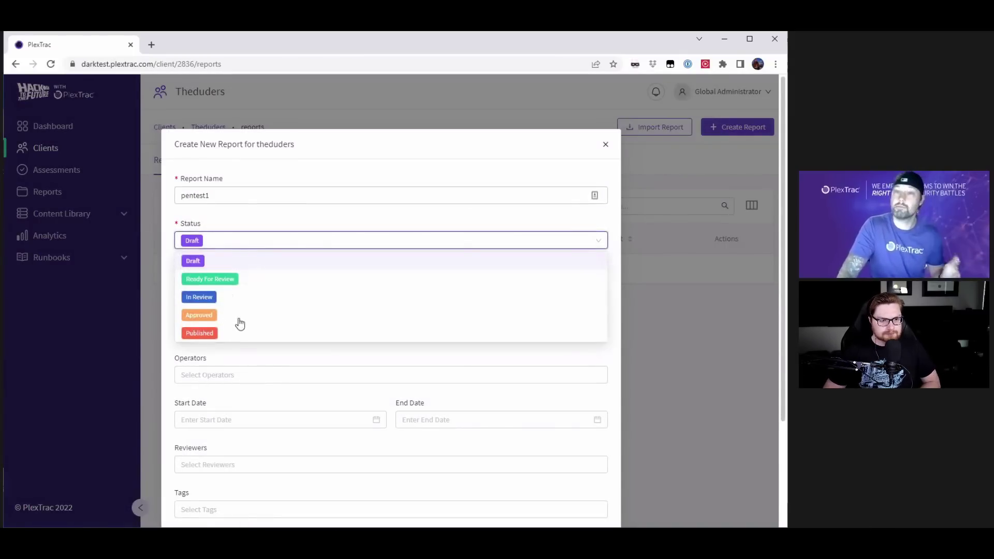
pyautogui.click(261, 220)
pyautogui.click(248, 241)
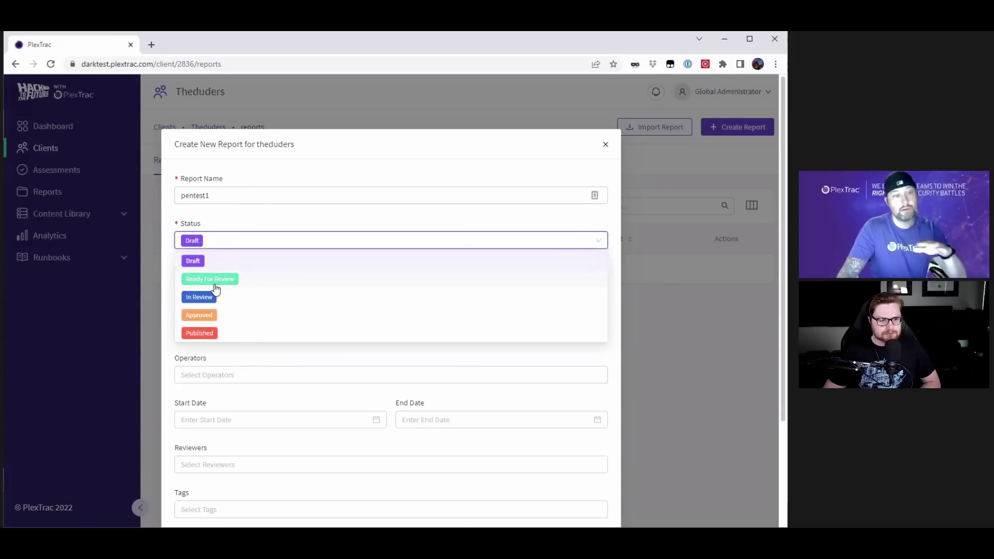
pyautogui.click(285, 220)
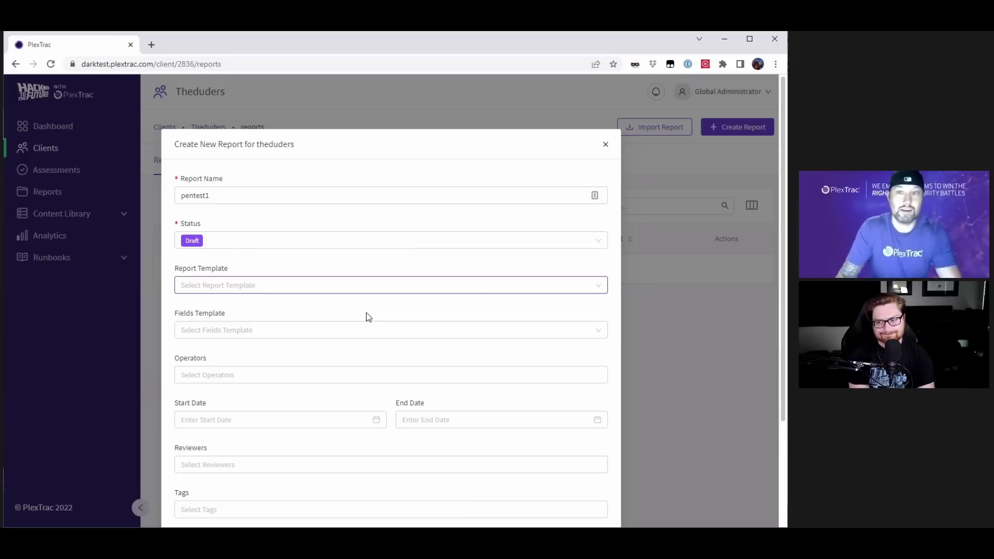
# - Set the new report's template to Standard Pentest Template
pyautogui.click(238, 289)
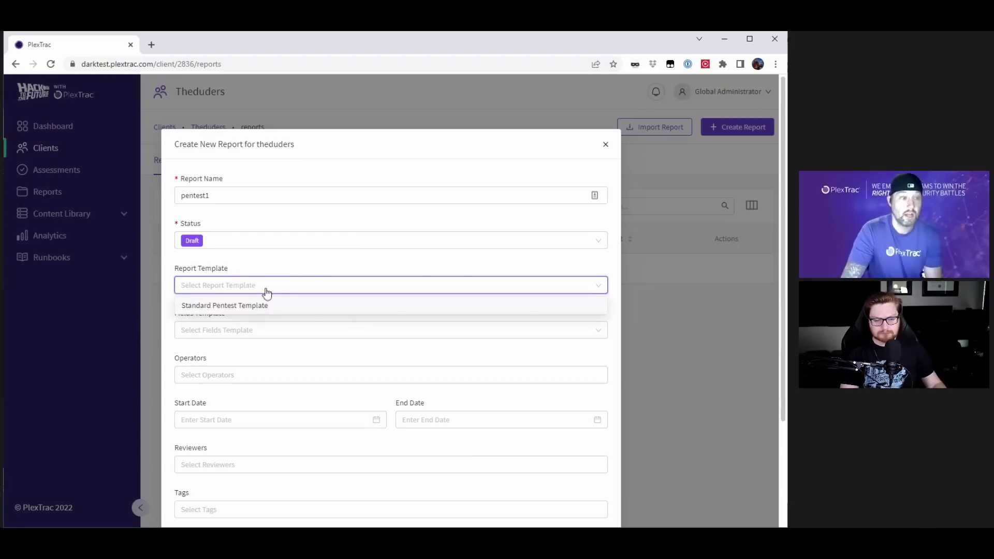
pyautogui.click(277, 272)
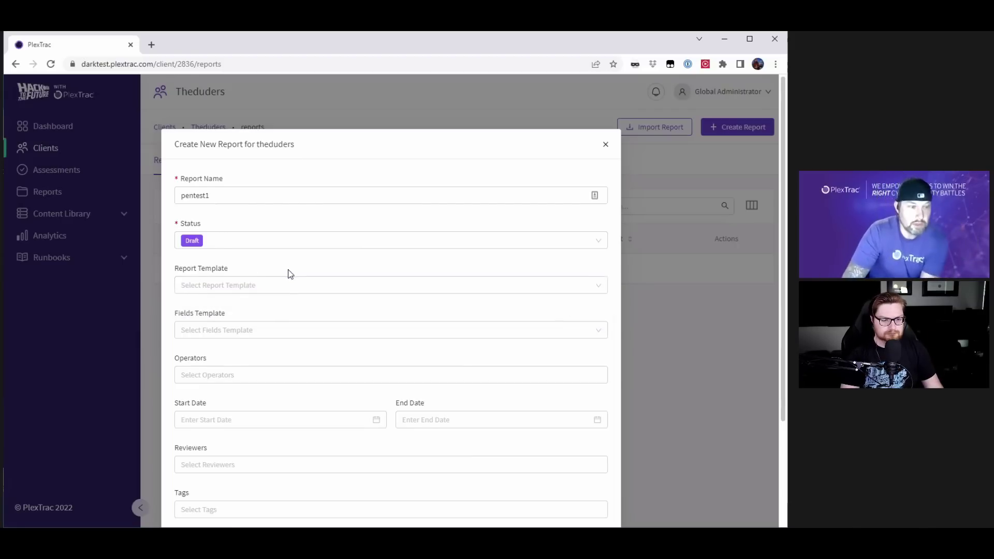
pyautogui.scroll(-3, 290, 280)
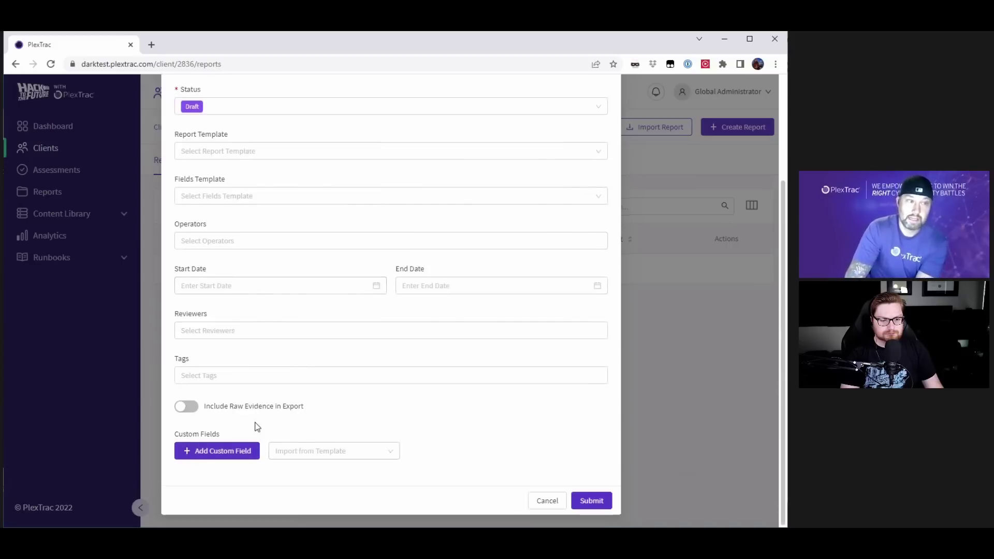
pyautogui.scroll(3, 243, 363)
pyautogui.click(221, 290)
pyautogui.click(223, 305)
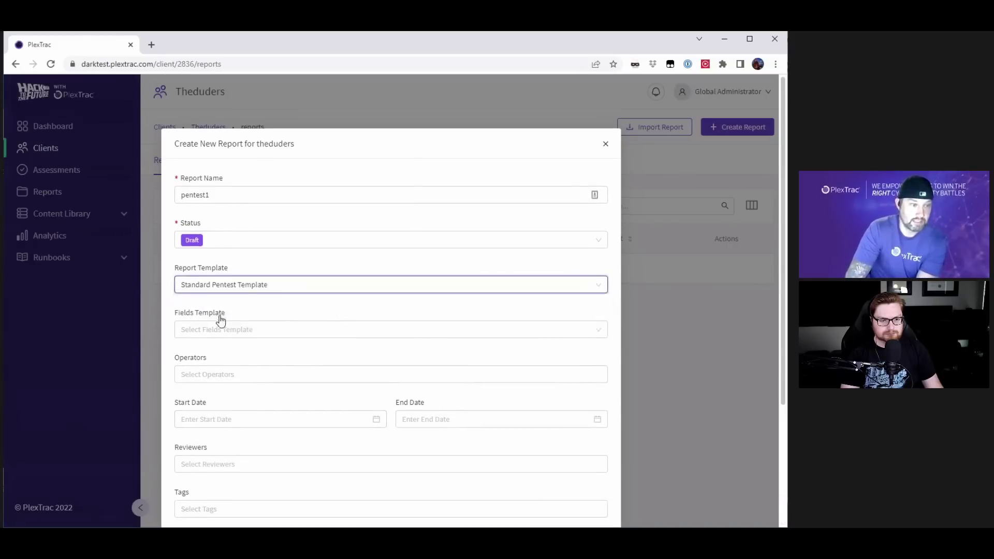
# - Set the Client Shortname custom field to demo123
pyautogui.scroll(-3, 310, 373)
pyautogui.click(435, 422)
pyautogui.write('demo123')
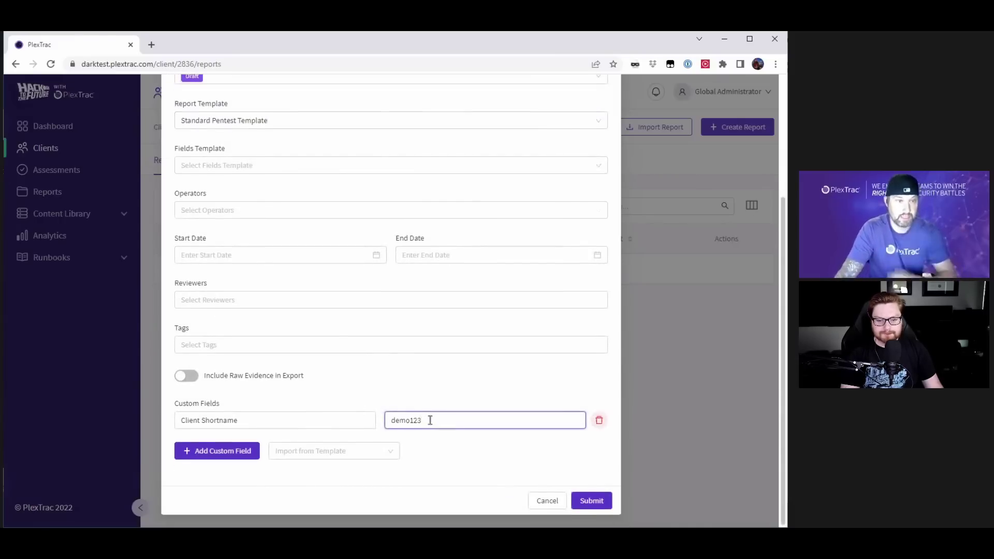
# - Assign the first two users offered as operators of the report
pyautogui.scroll(1, 425, 430)
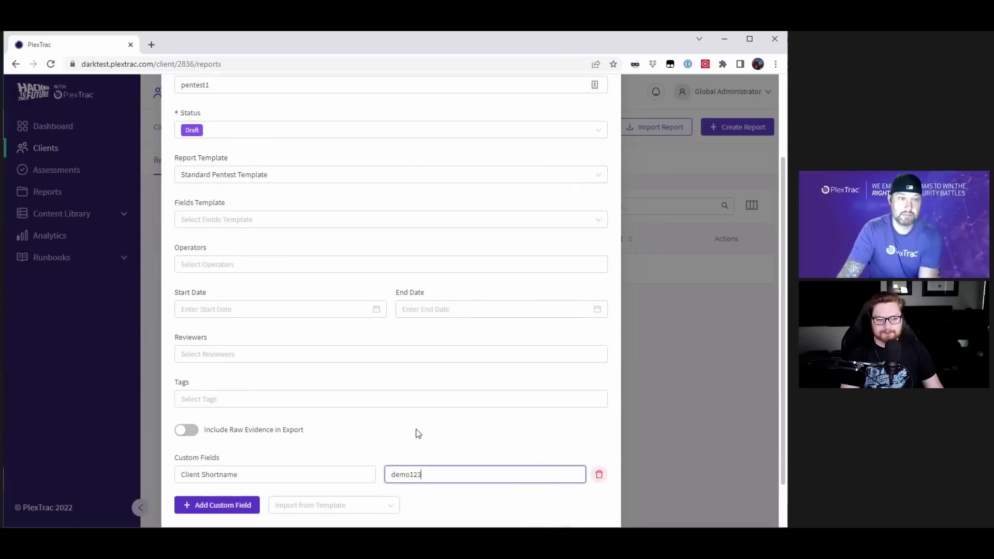
pyautogui.click(200, 264)
pyautogui.click(208, 306)
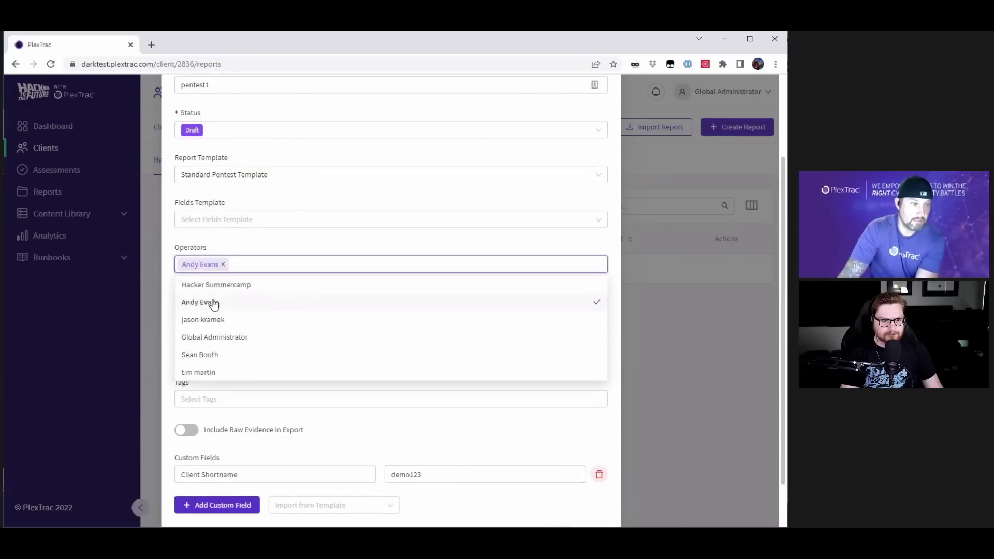
pyautogui.click(275, 285)
pyautogui.click(323, 253)
# - Set the report's start date to 2022-10-03 and its end date to 2022-10-07
pyautogui.click(225, 309)
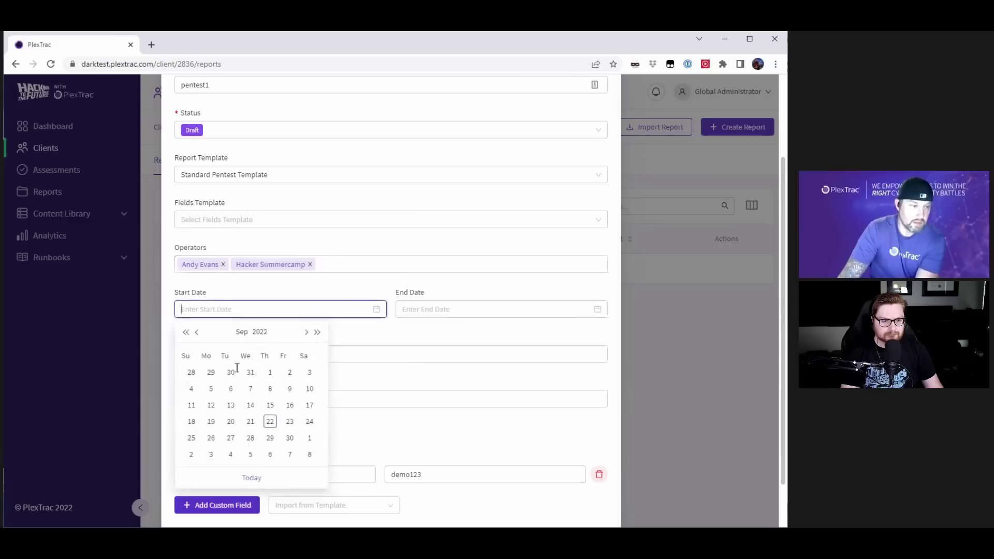
pyautogui.click(209, 455)
pyautogui.click(474, 309)
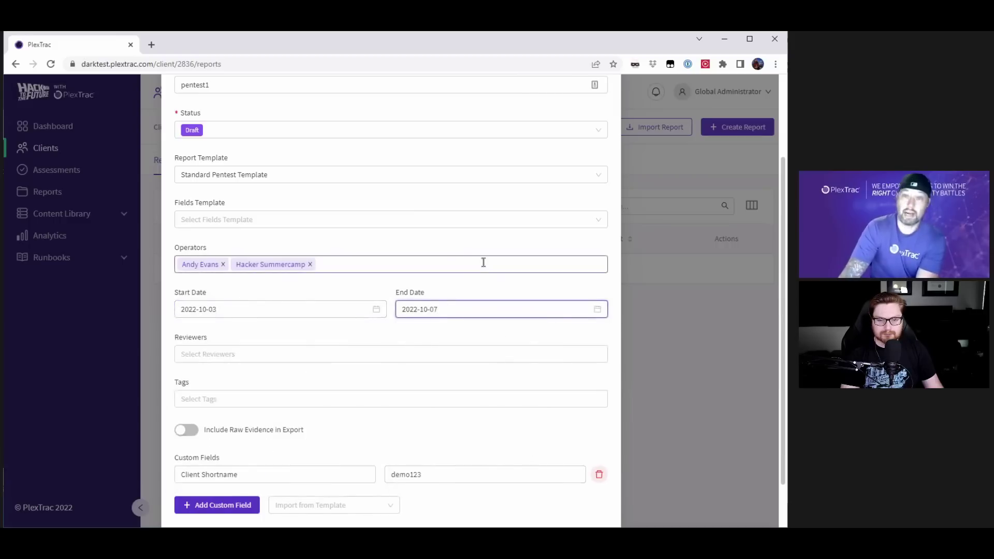
# - Add Global Administrator as the report's reviewer and submit the new report
pyautogui.click(246, 355)
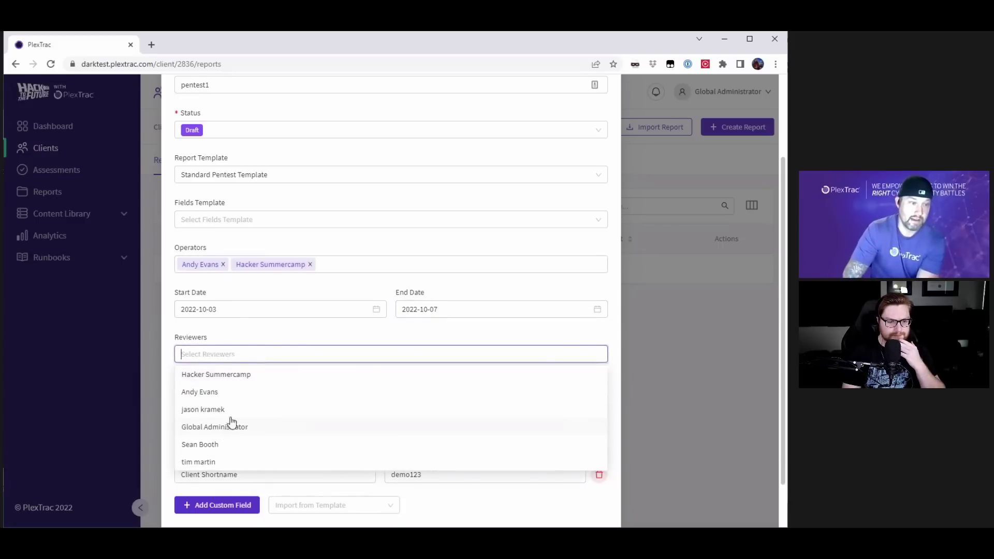
pyautogui.click(259, 426)
pyautogui.click(311, 337)
pyautogui.scroll(-2, 365, 345)
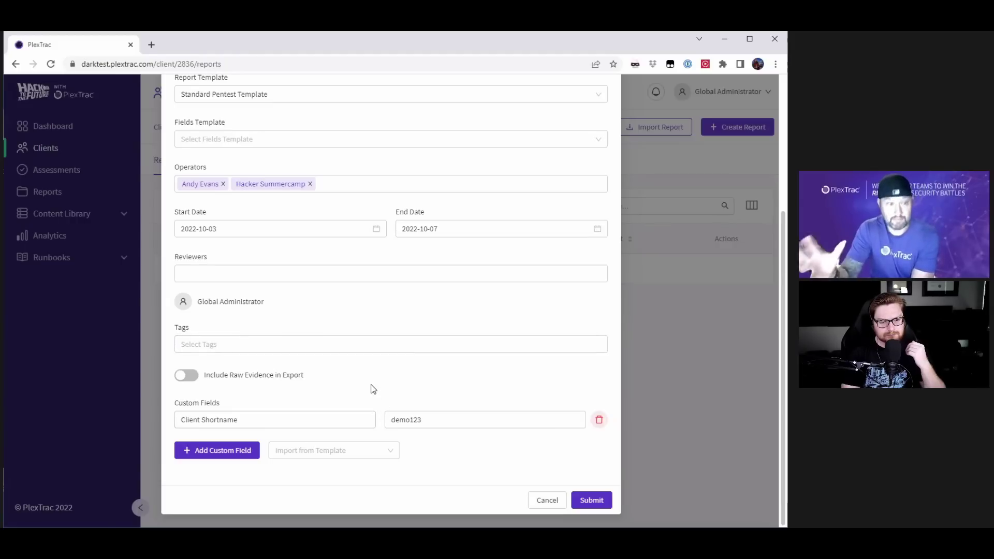
pyautogui.click(585, 500)
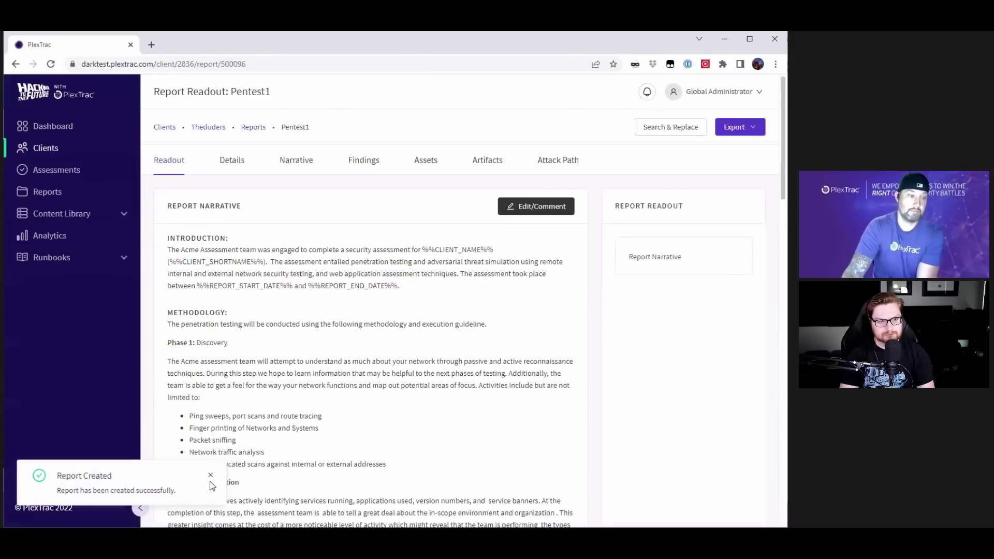
pyautogui.click(211, 475)
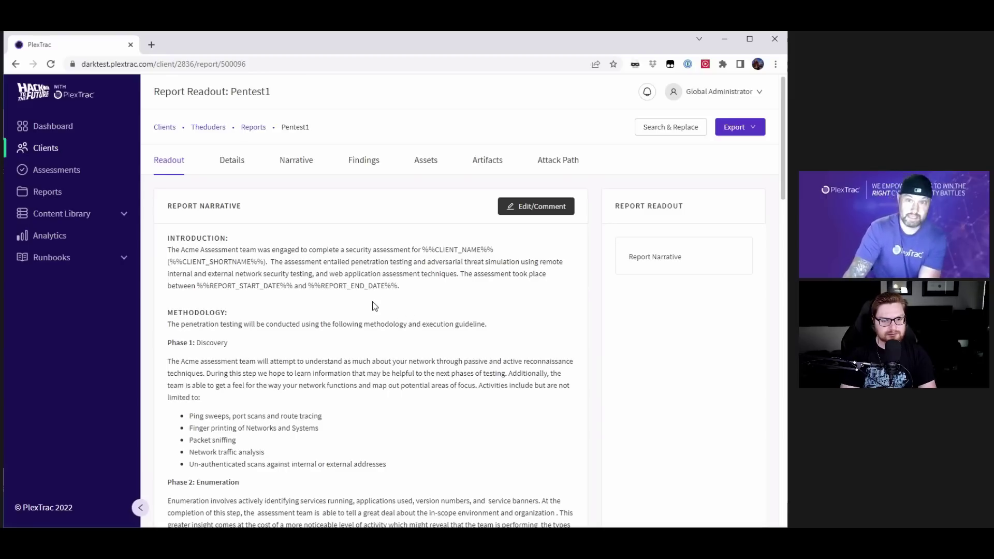
# - Examine the report's editable narrative sections and the short codes in the readout's introduction, including the client short name placeholder
pyautogui.click(309, 167)
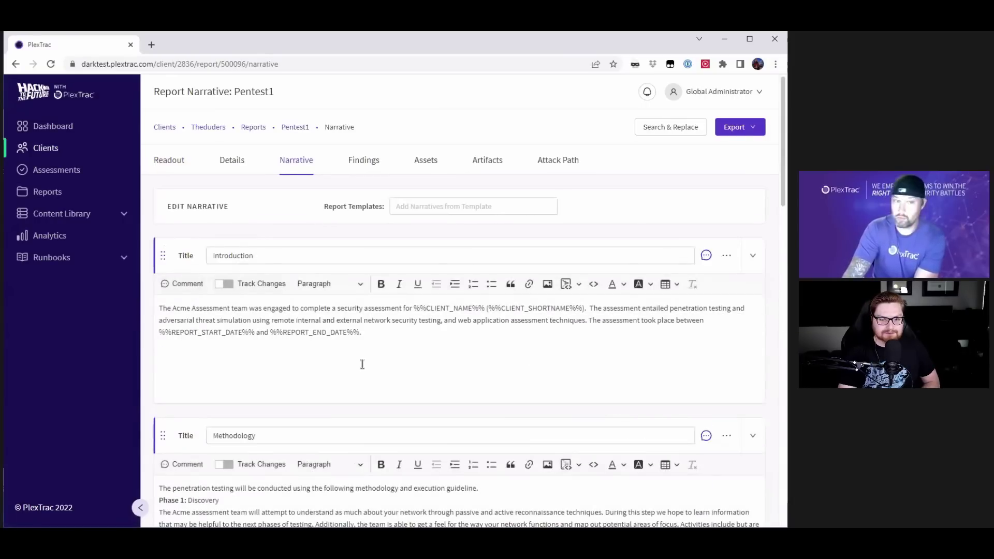
pyautogui.moveTo(161, 256); pyautogui.dragTo(283, 238)
pyautogui.scroll(4, 282, 238)
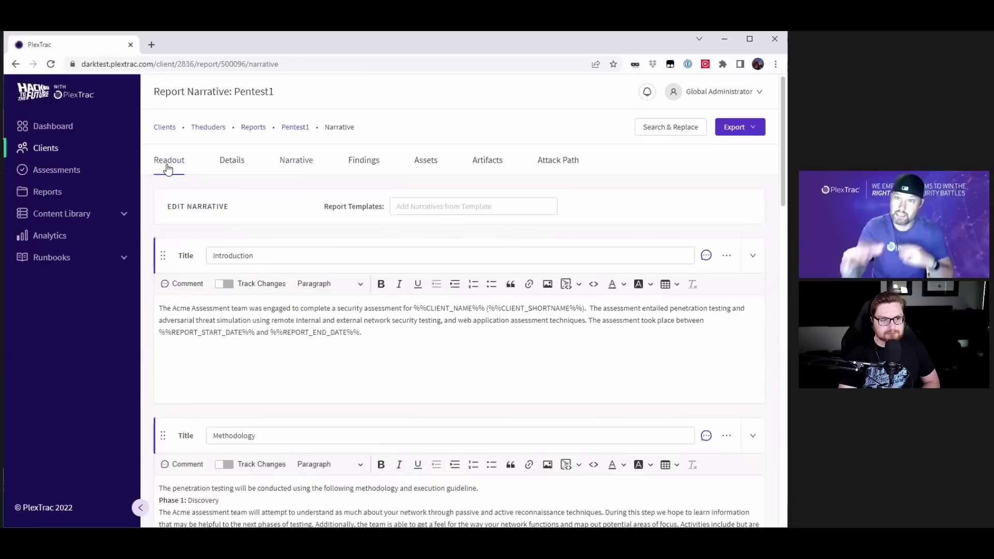
pyautogui.click(168, 165)
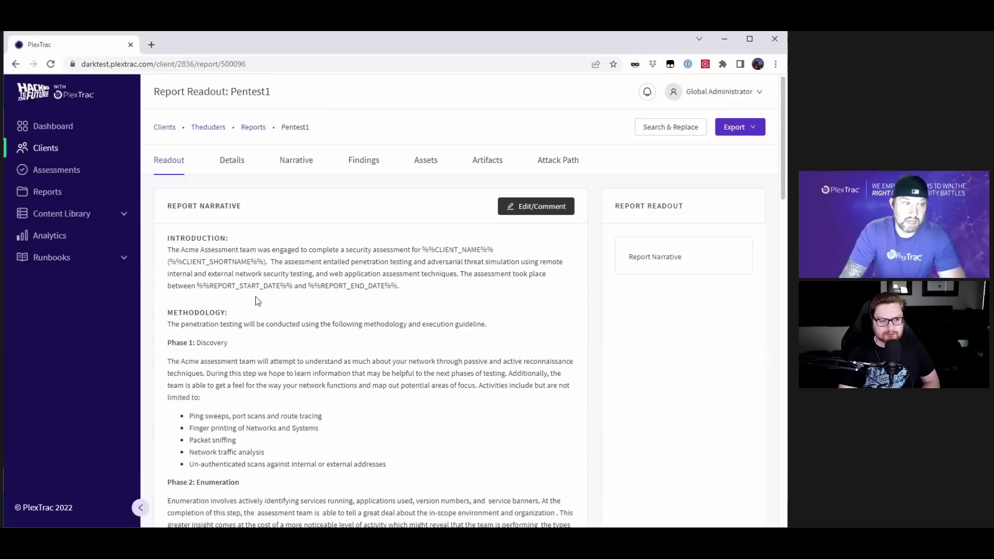
pyautogui.moveTo(264, 262); pyautogui.dragTo(170, 262)
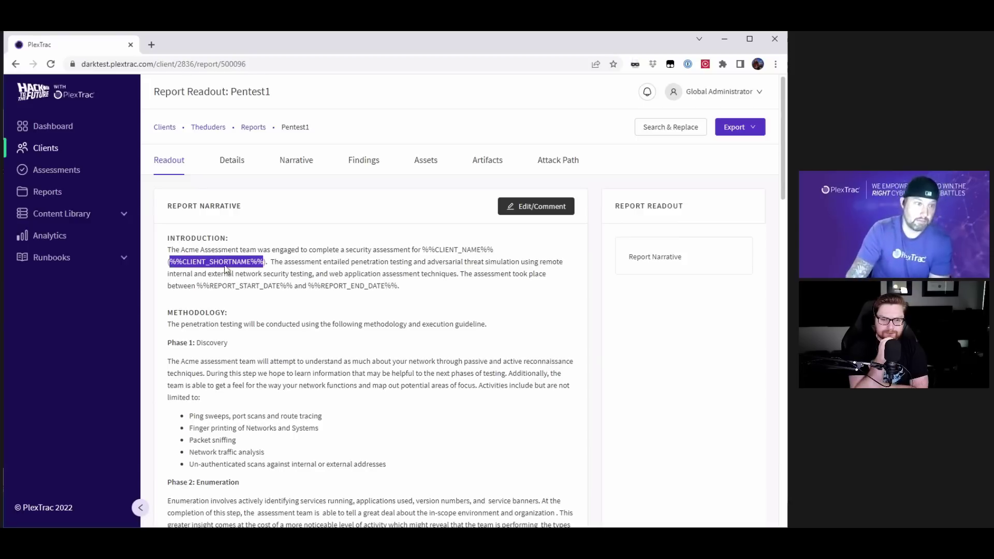
pyautogui.click(296, 273)
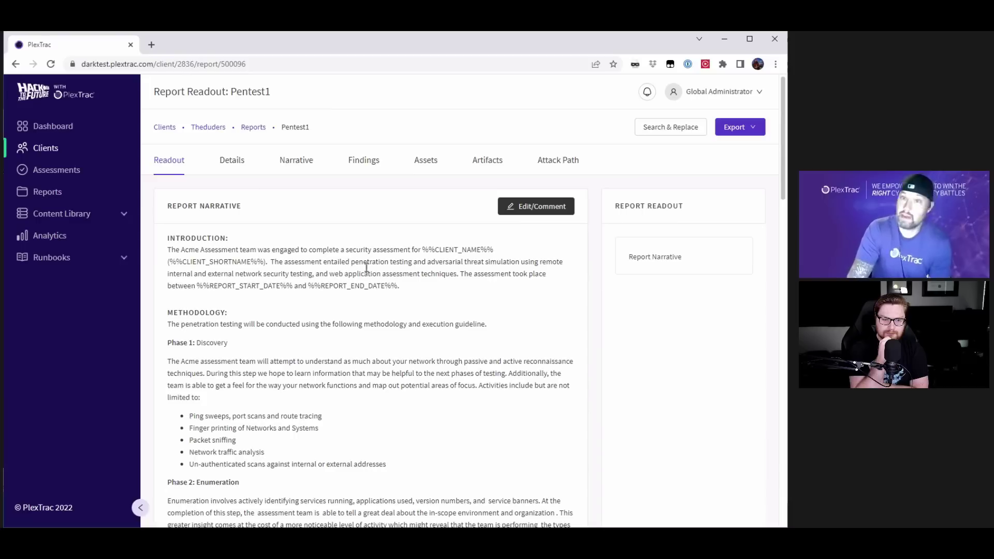
pyautogui.click(124, 214)
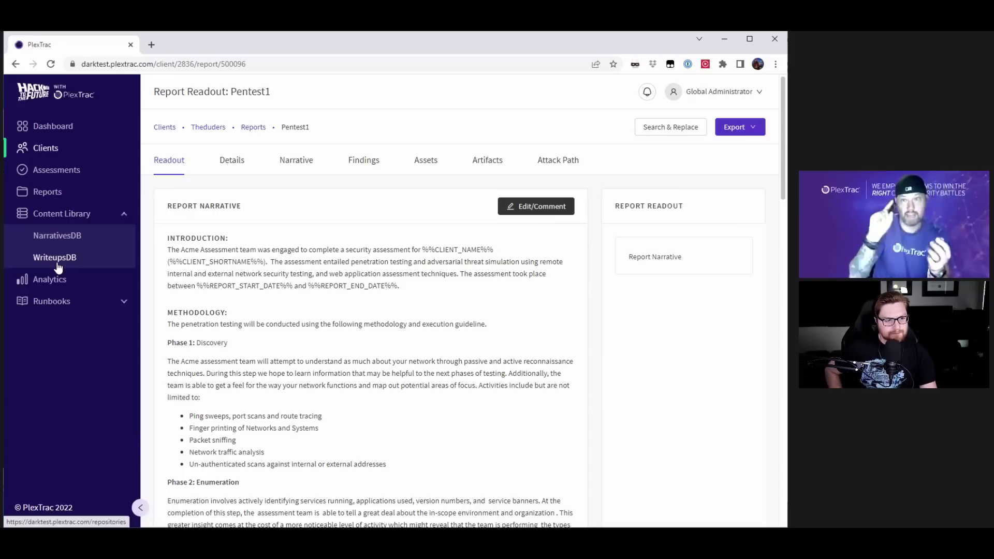
# - Replace all short codes in the Pentest1 report with their actual values and open the report's findings
pyautogui.click(676, 129)
pyautogui.click(299, 244)
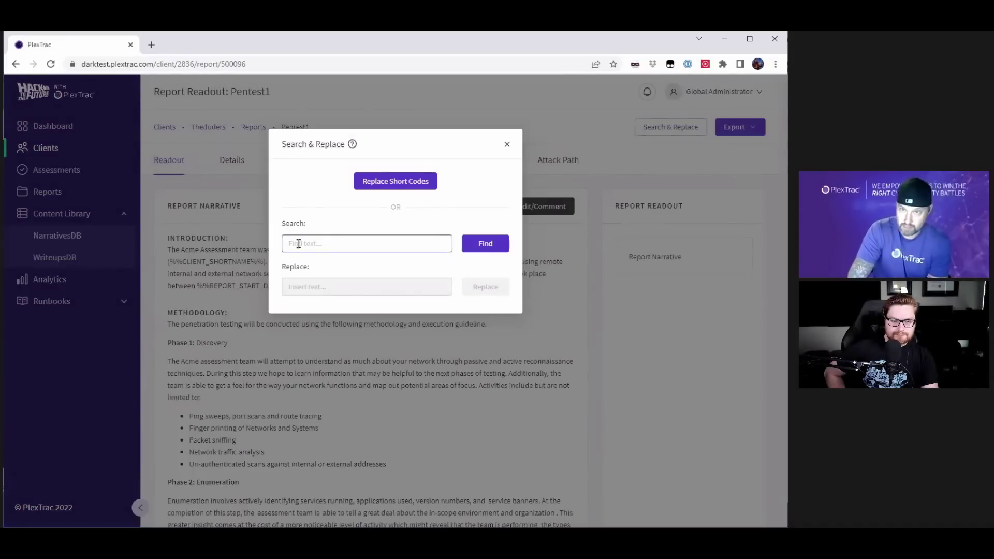
pyautogui.click(384, 184)
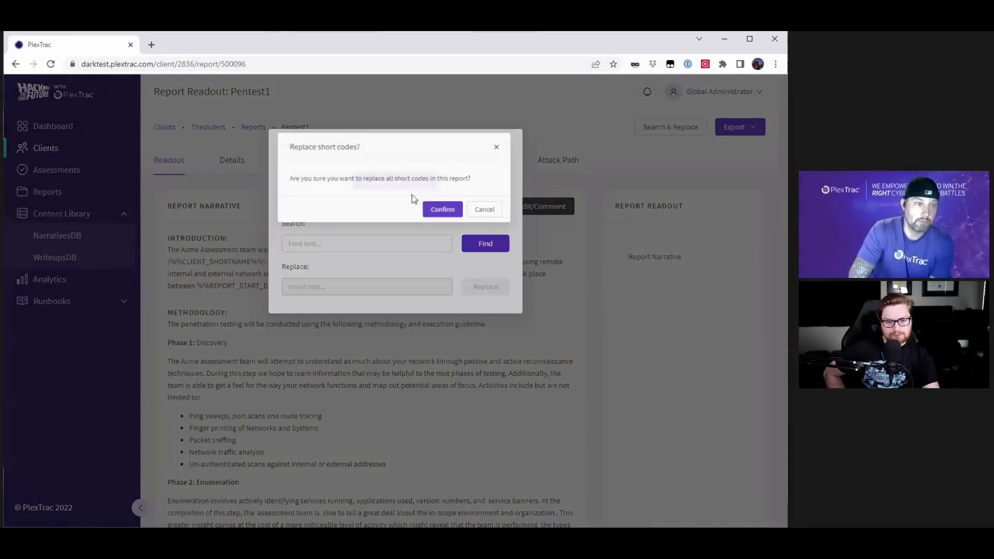
pyautogui.click(444, 210)
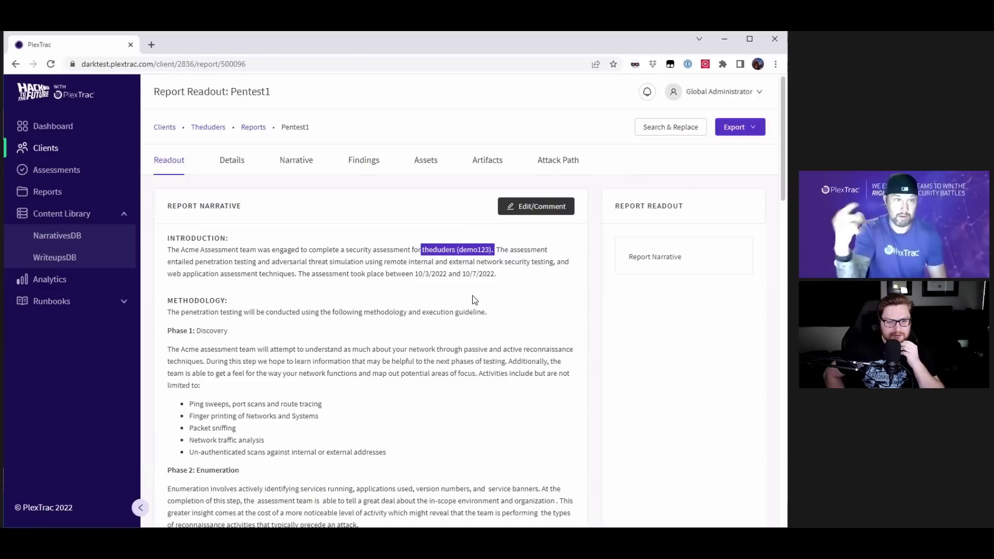
pyautogui.click(365, 165)
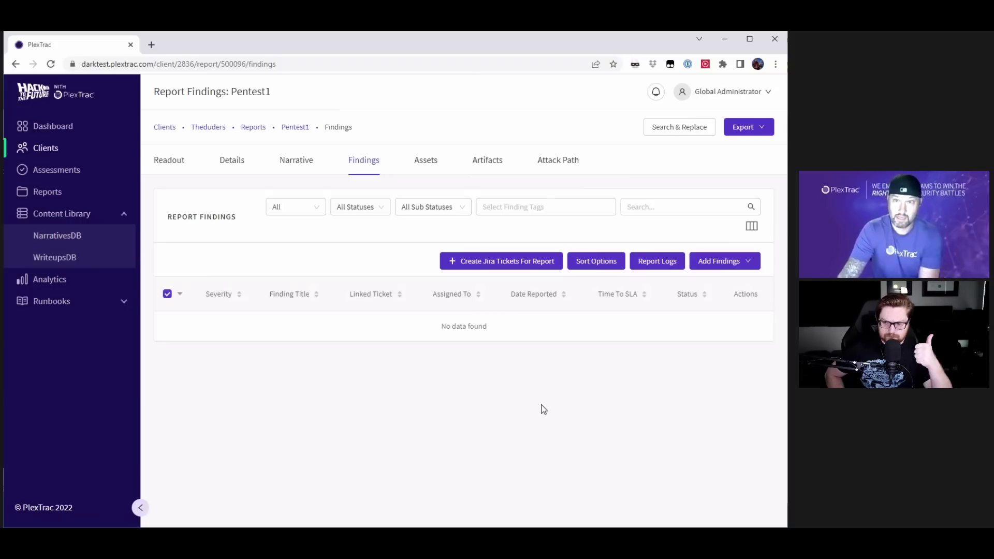
# - Start a file import of findings with Nessus as the source, add the scan file, and continue to tag selection
pyautogui.click(737, 264)
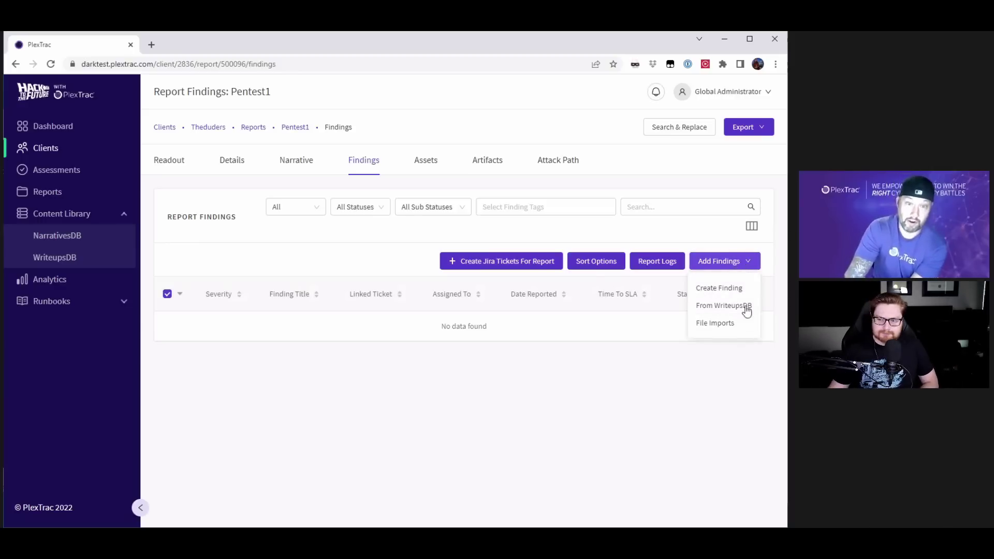
pyautogui.click(717, 324)
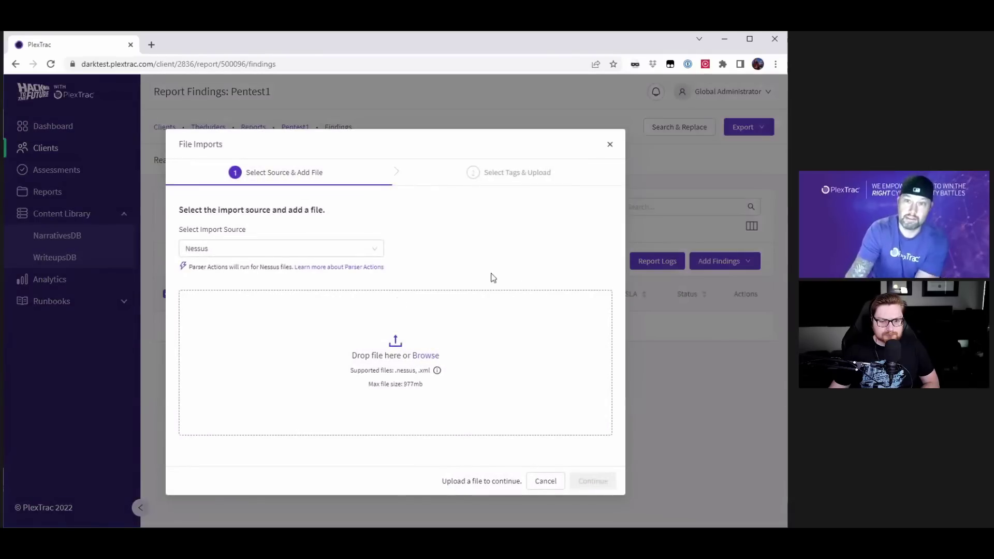
pyautogui.click(380, 247)
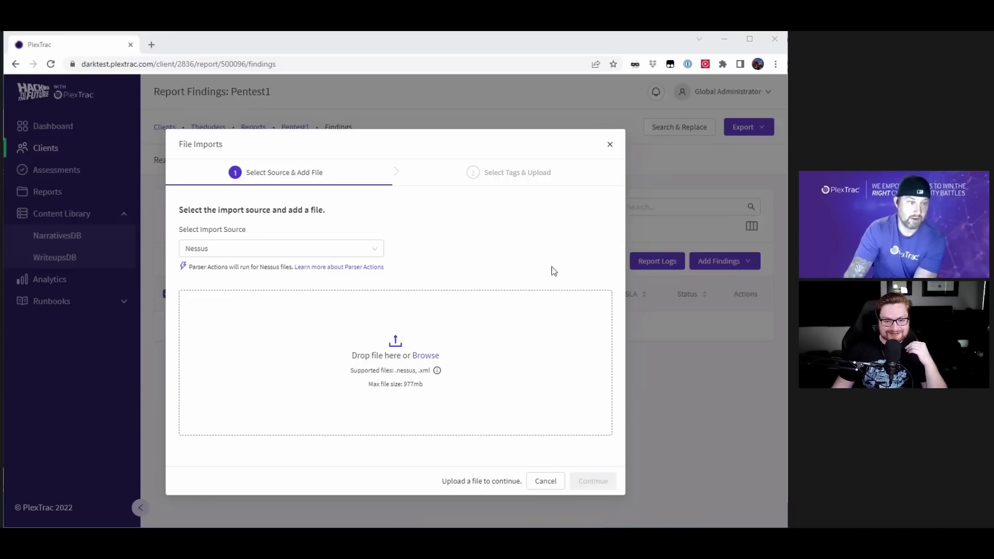
pyautogui.click(592, 368)
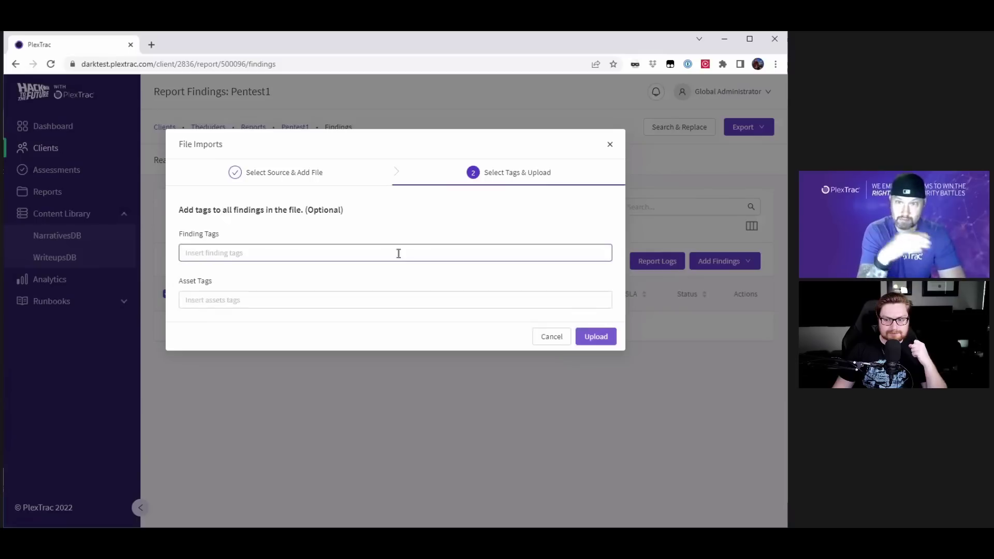
# - Add the finding tags internal, pci and gig1 to all findings in the imported file
pyautogui.click(372, 248)
pyautogui.write('internal')
pyautogui.press('Return')
pyautogui.write('pci')
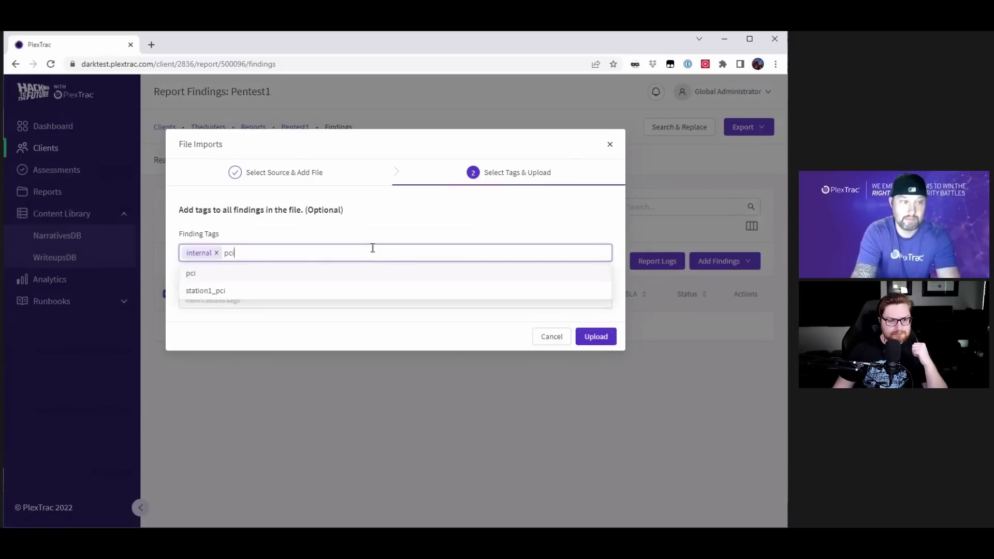
pyautogui.press('Return')
pyautogui.write('gig1')
pyautogui.press('Return')
pyautogui.click(426, 224)
# - Add the asset tag biz_zone1 and upload the Nessus file to the report
pyautogui.click(240, 299)
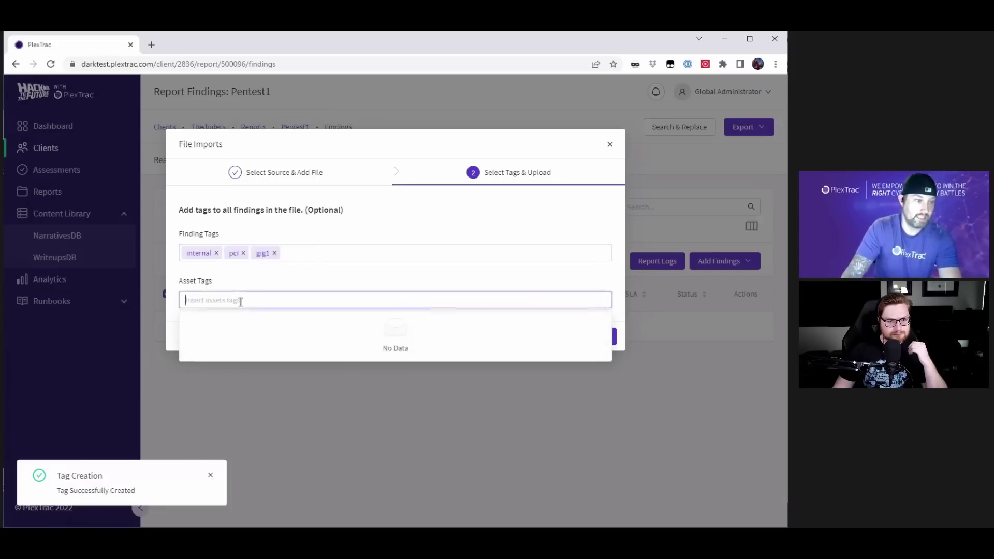
pyautogui.write('bi')
pyautogui.press('Return')
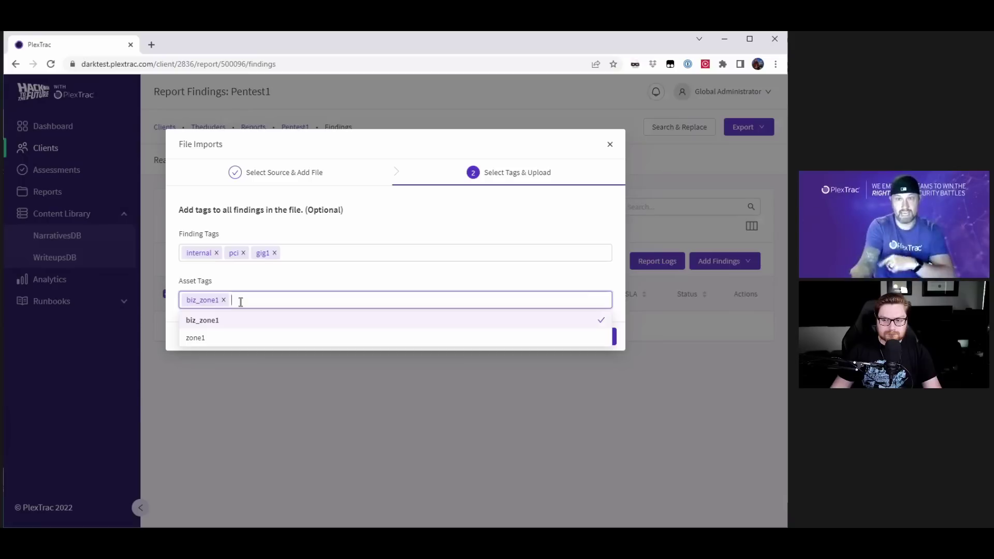
pyautogui.click(430, 216)
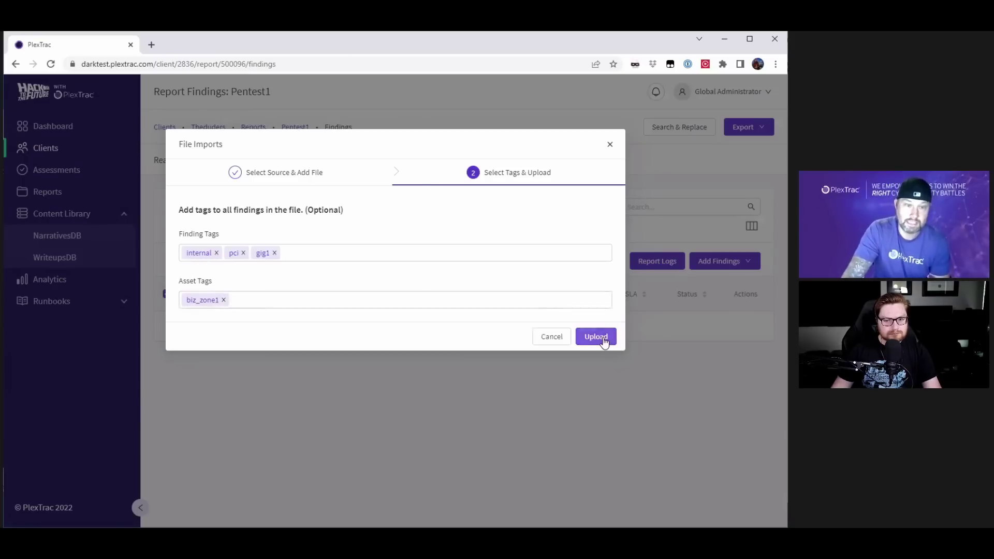
pyautogui.click(596, 337)
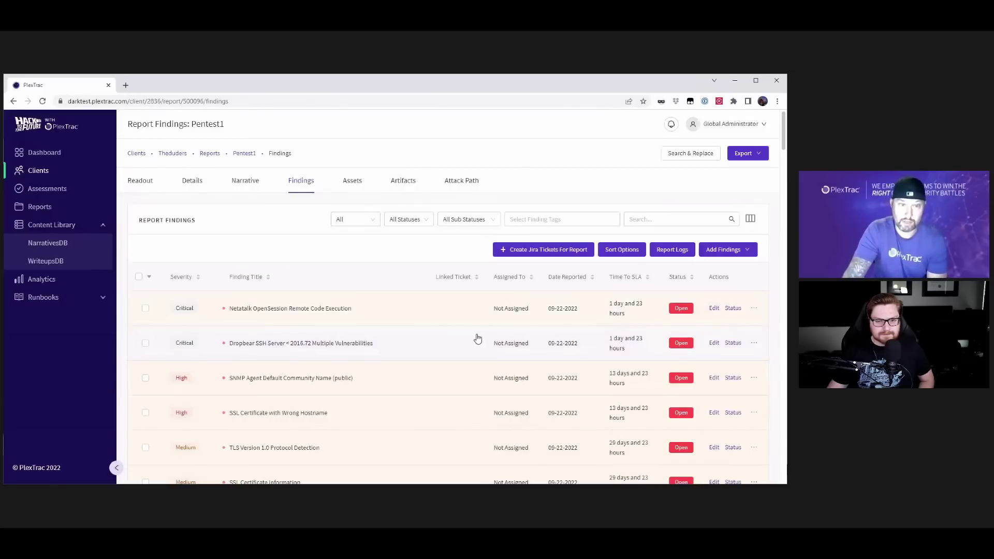
# - Examine the Netatalk OpenSession Remote Code Execution finding's description, scores, tags and affected asset with its scan output
pyautogui.click(407, 318)
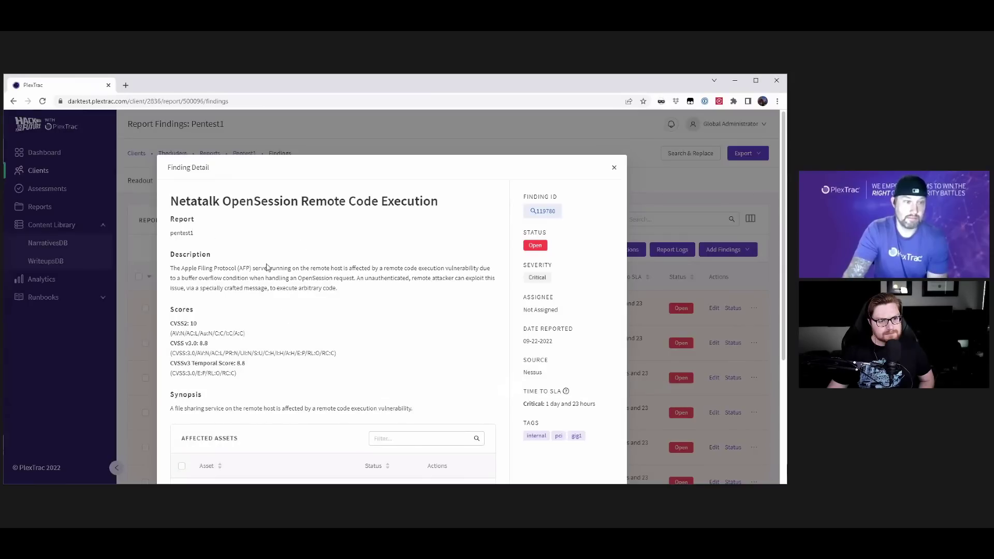
pyautogui.scroll(-4, 295, 301)
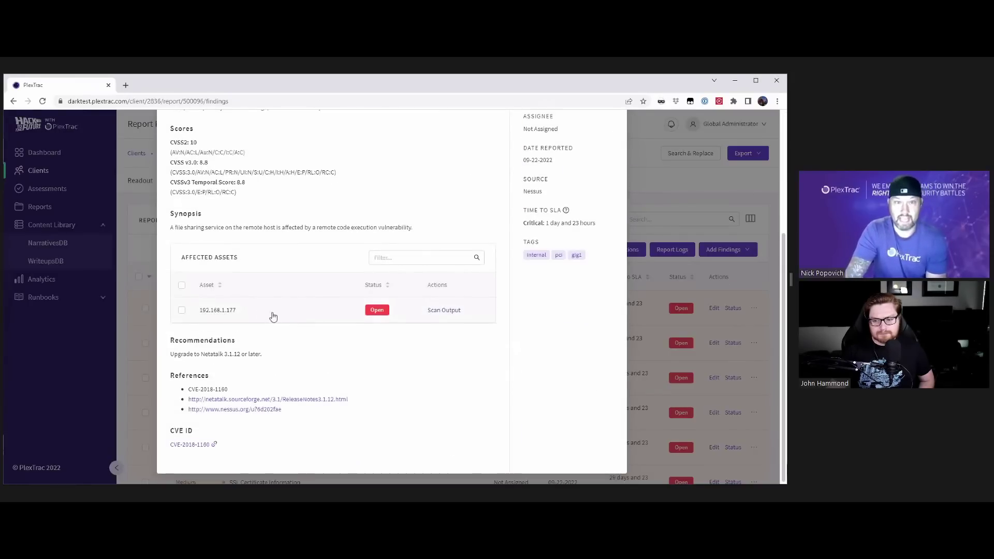
pyautogui.click(446, 310)
pyautogui.moveTo(799, 287); pyautogui.dragTo(853, 284)
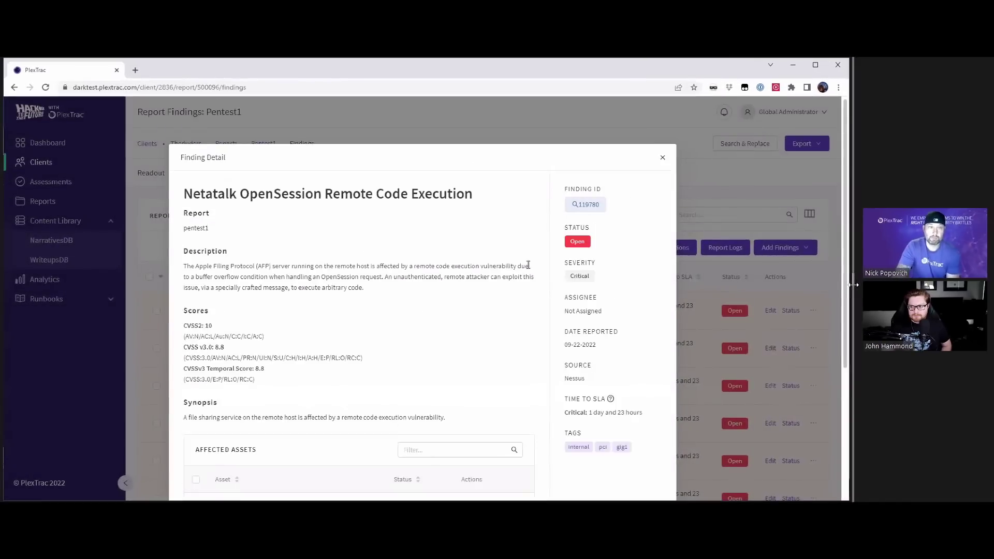
pyautogui.click(663, 160)
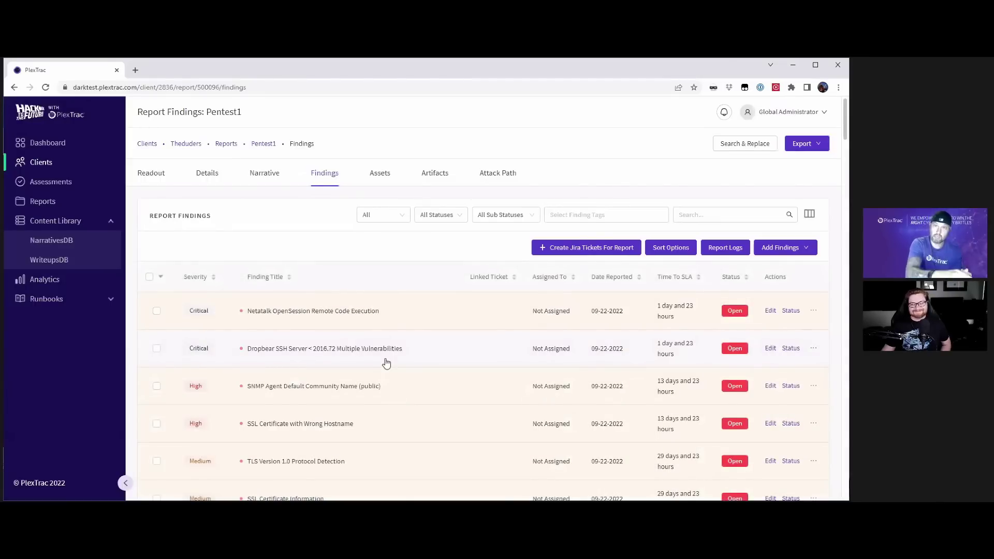
# - Add a status update to the Netatalk OpenSession finding with status In Process and sub-status CustomSubStatus
pyautogui.click(742, 315)
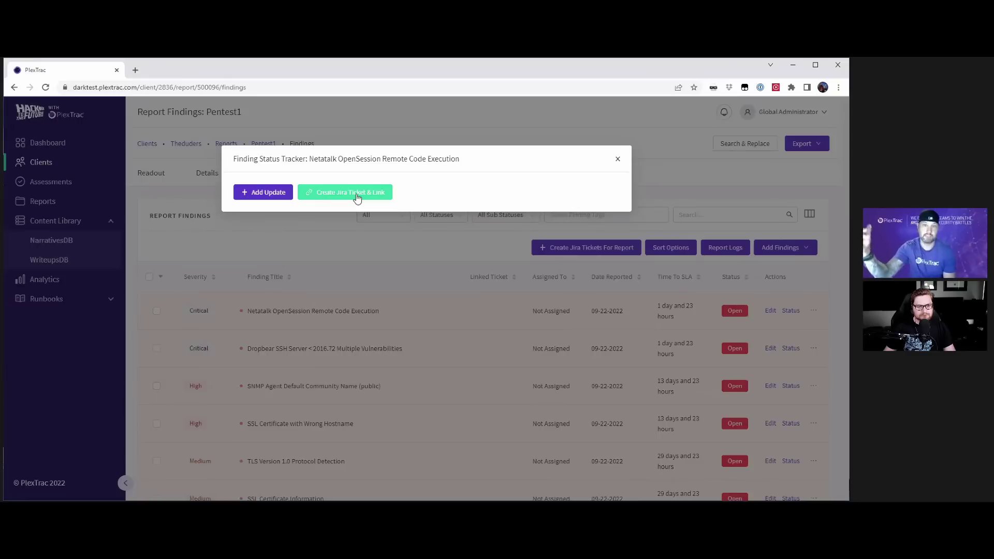
pyautogui.click(264, 192)
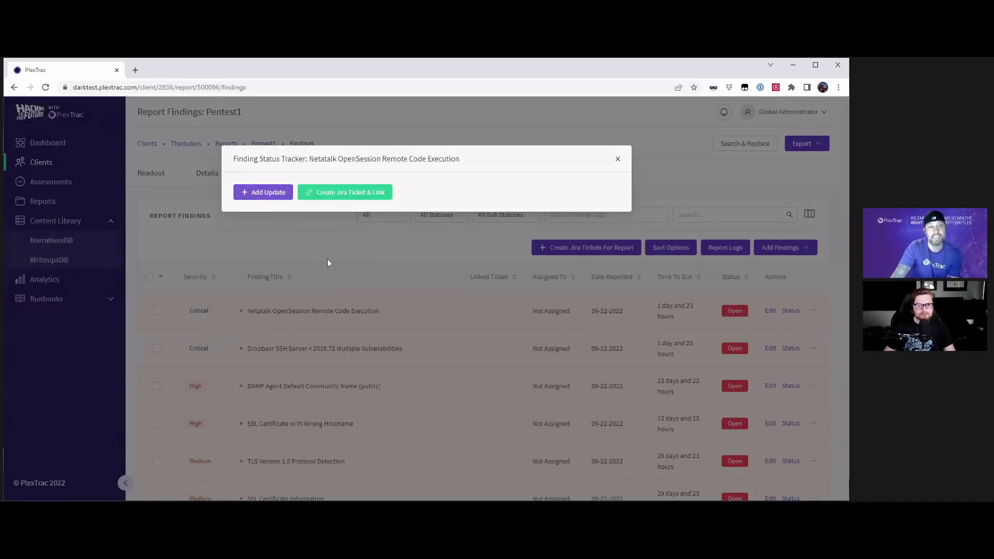
pyautogui.click(393, 212)
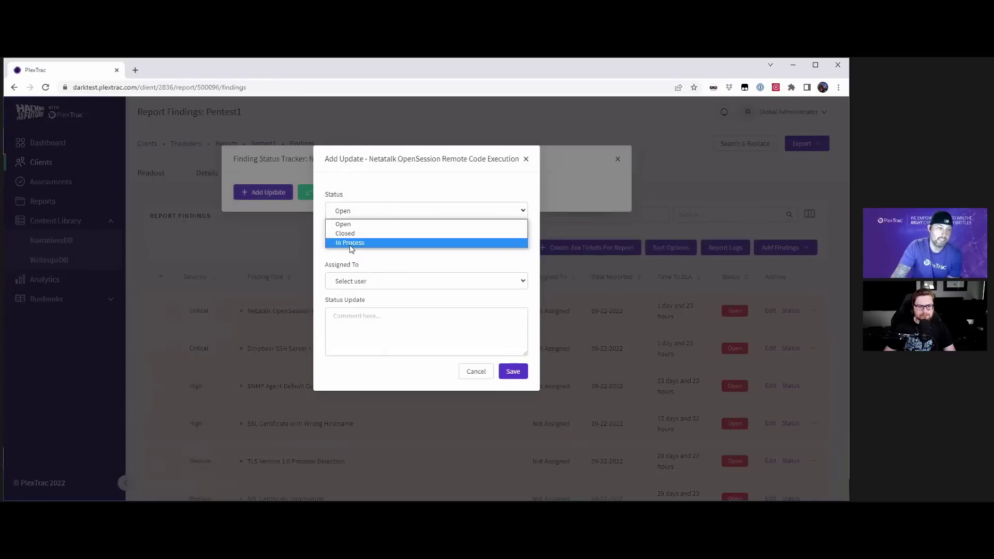
pyautogui.click(376, 242)
pyautogui.click(376, 241)
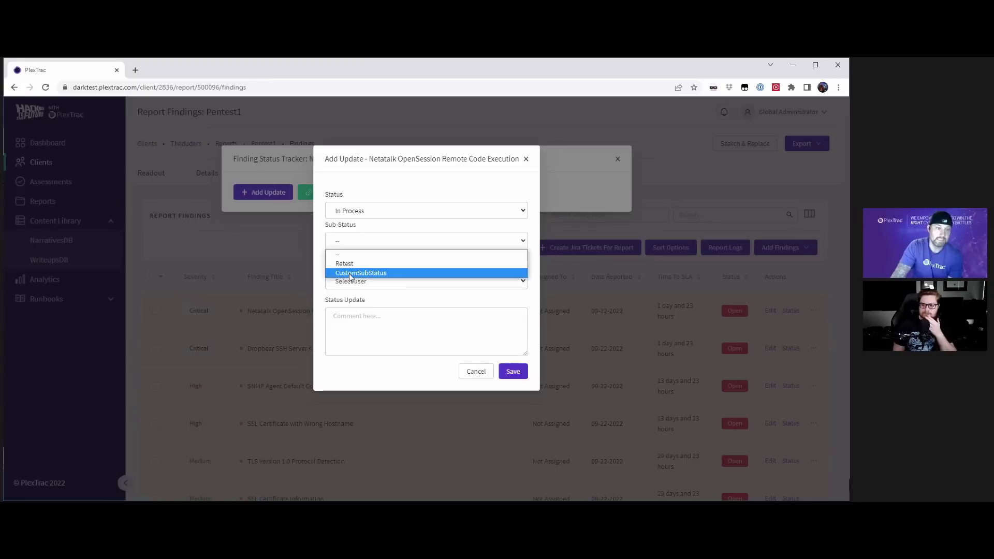
pyautogui.click(350, 275)
# - Assign the Netatalk finding to a user, enter the comment "do it", and save the status update
pyautogui.click(383, 284)
pyautogui.click(352, 302)
pyautogui.click(354, 315)
pyautogui.write('do it')
pyautogui.click(513, 371)
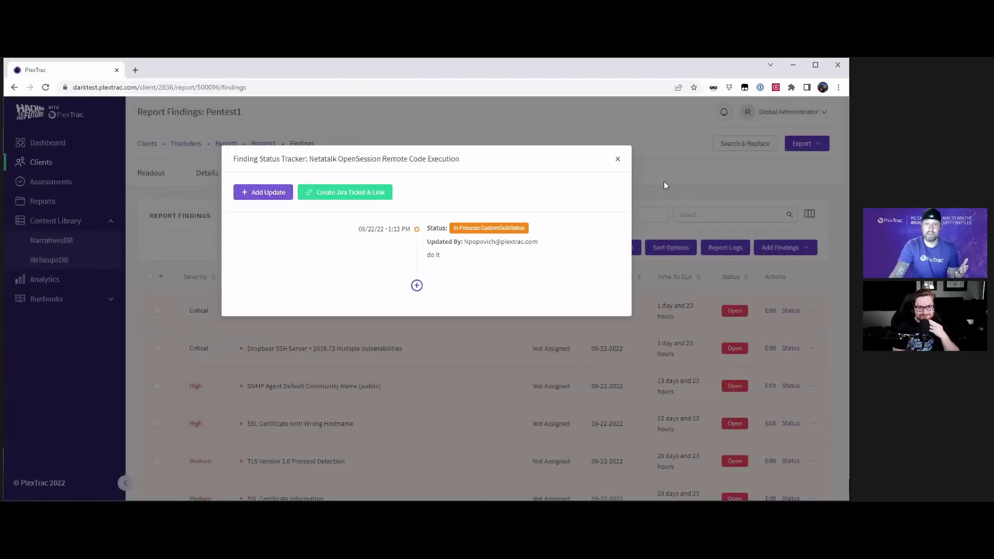
pyautogui.click(668, 220)
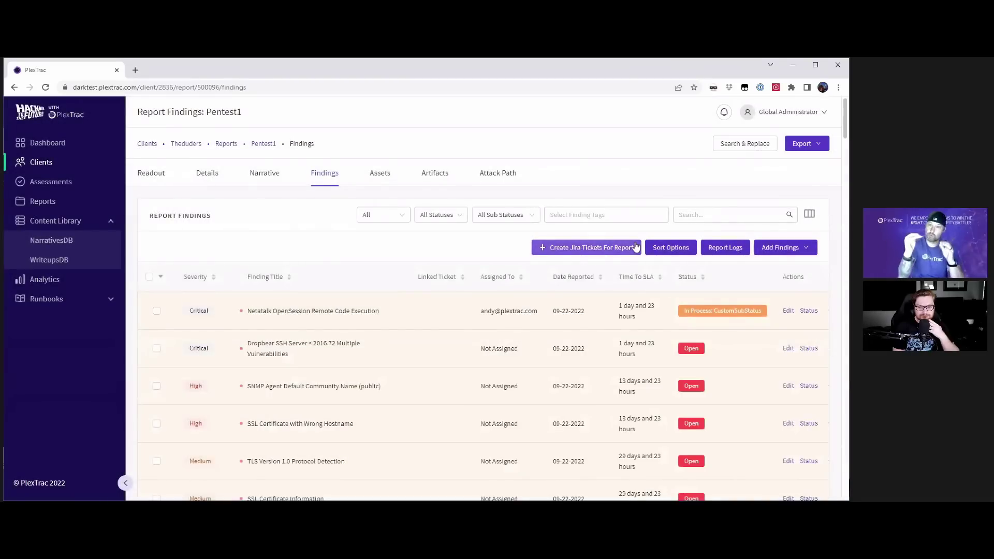
# - Check the bulk actions offered for the first three findings and extend the selection to all findings in the report
pyautogui.click(157, 311)
pyautogui.click(156, 349)
pyautogui.click(157, 386)
pyautogui.click(182, 248)
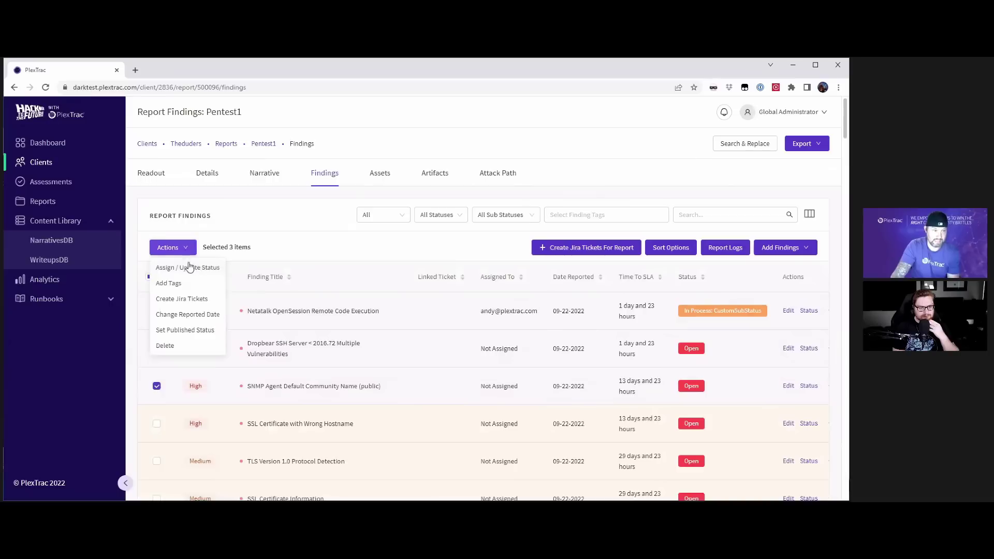
pyautogui.click(149, 276)
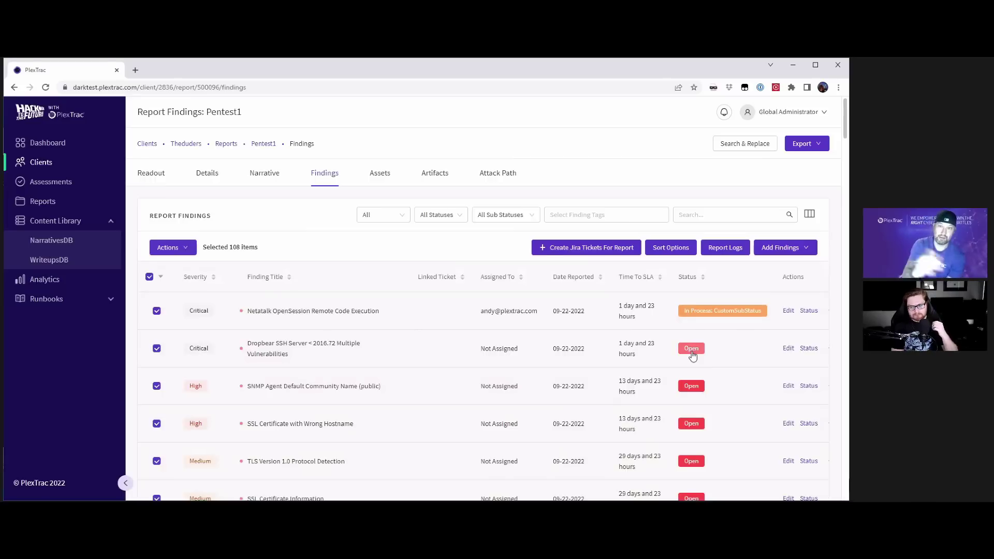
# - Add a status update to the Dropbear SSH Server finding with status Closed and sub-status Validated
pyautogui.click(692, 350)
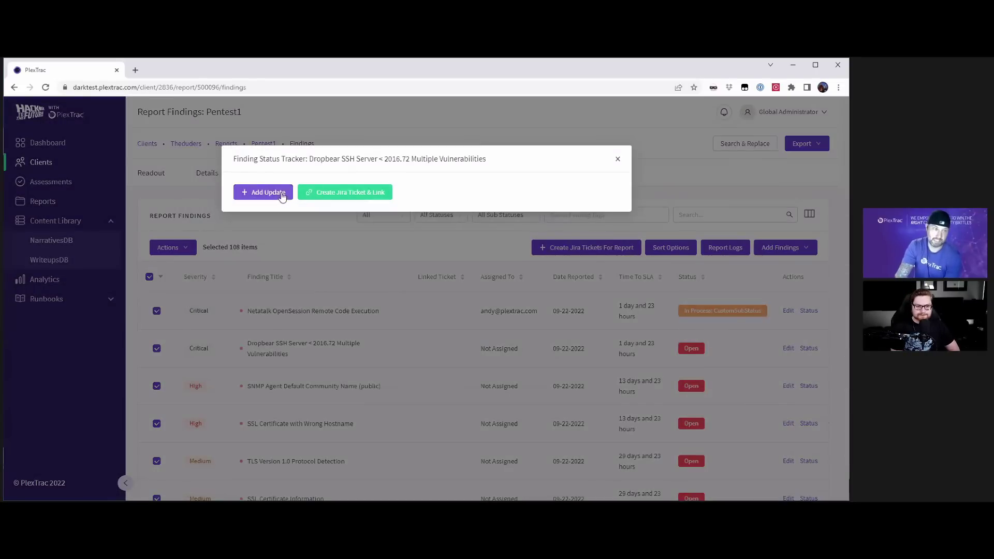
pyautogui.click(283, 199)
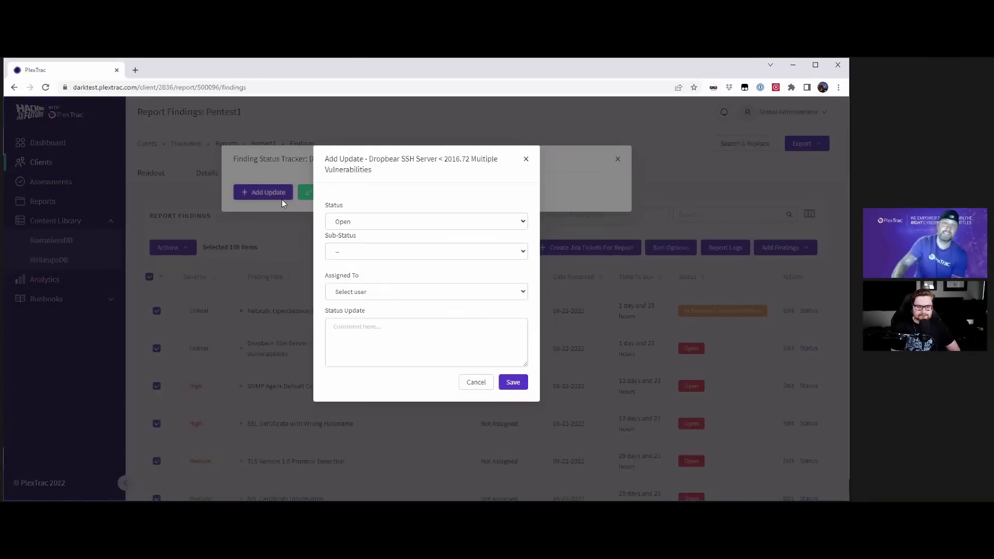
pyautogui.click(389, 226)
pyautogui.click(362, 245)
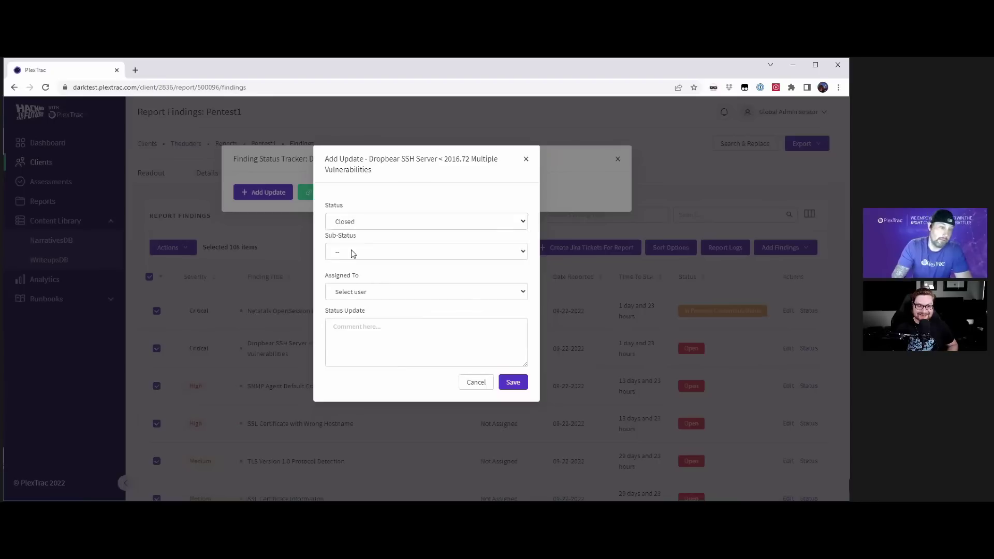
pyautogui.click(352, 253)
pyautogui.click(377, 299)
# - Assign the Dropbear finding to a user, enter the comment "rge4artyh", and save the status update
pyautogui.click(375, 292)
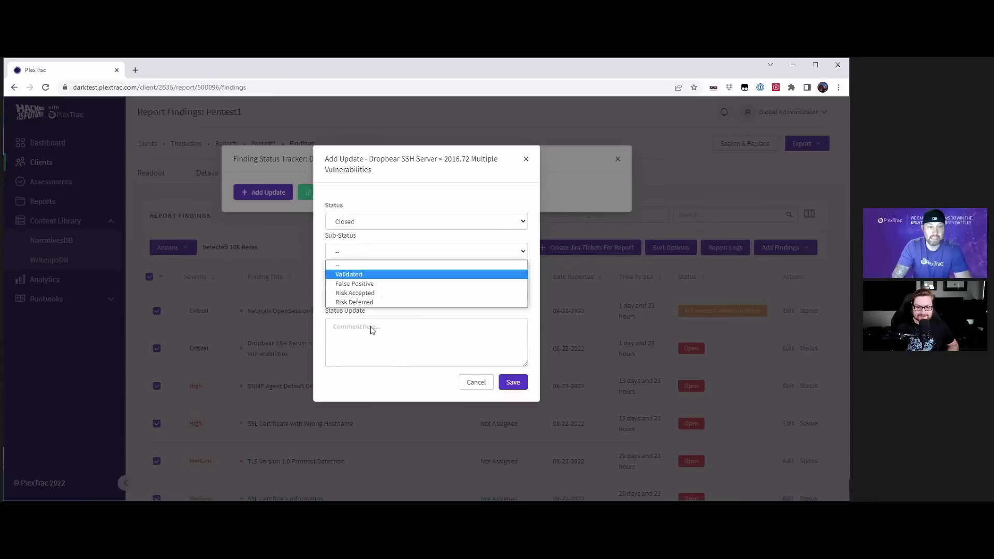
pyautogui.click(371, 324)
pyautogui.click(411, 326)
pyautogui.write('rge4artyh')
pyautogui.click(507, 383)
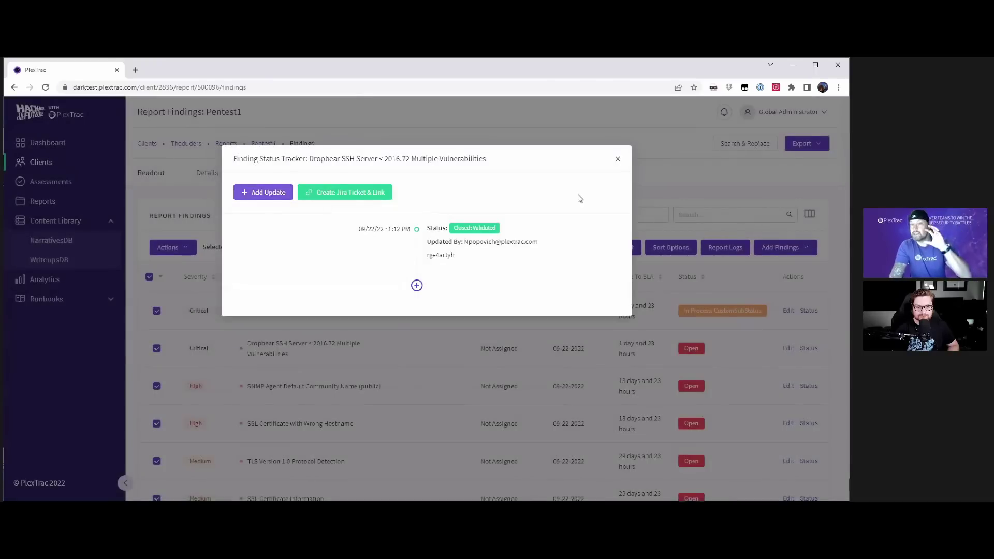
pyautogui.click(661, 169)
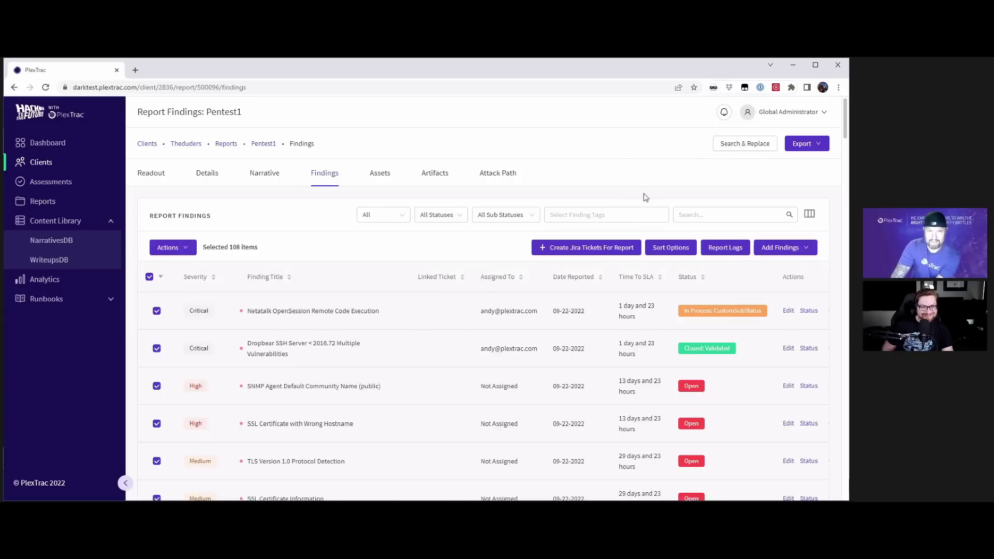
# - Open the form for creating a new finding manually and examine its title, severity, score and status fields
pyautogui.click(799, 251)
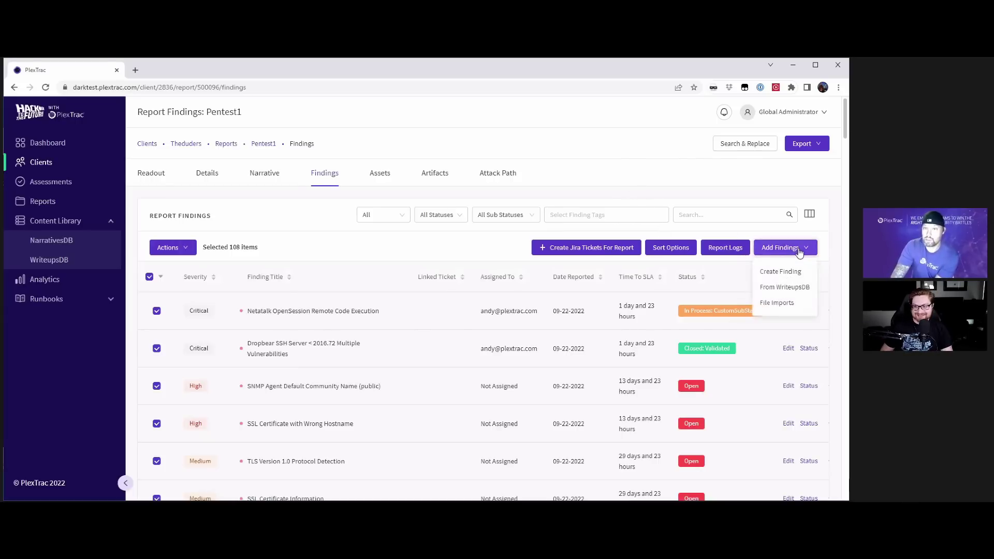
pyautogui.click(782, 274)
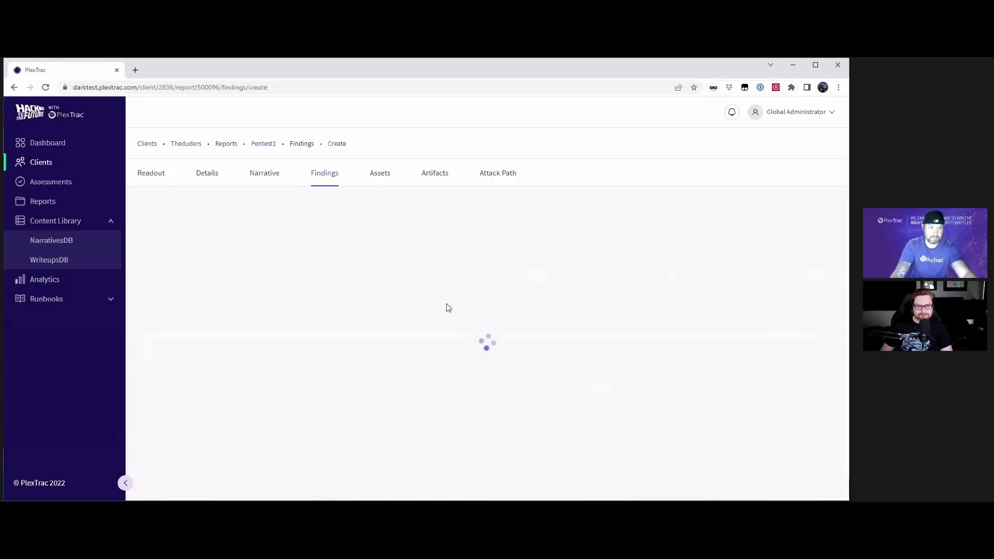
pyautogui.scroll(-2, 336, 322)
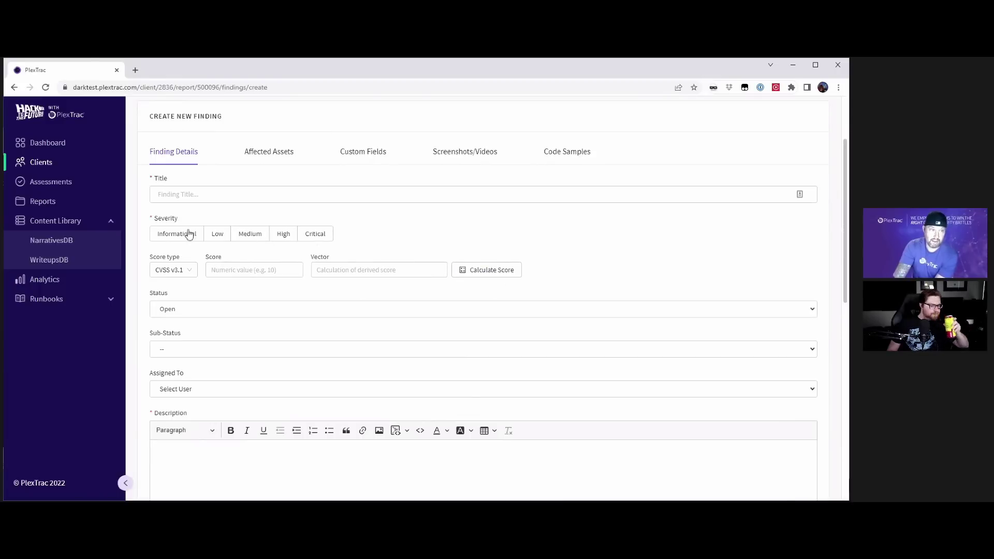
# - Examine the CVSS 3.1 score calculator, including temporal and environmental scoring, and return to the report's findings without creating one
pyautogui.click(478, 274)
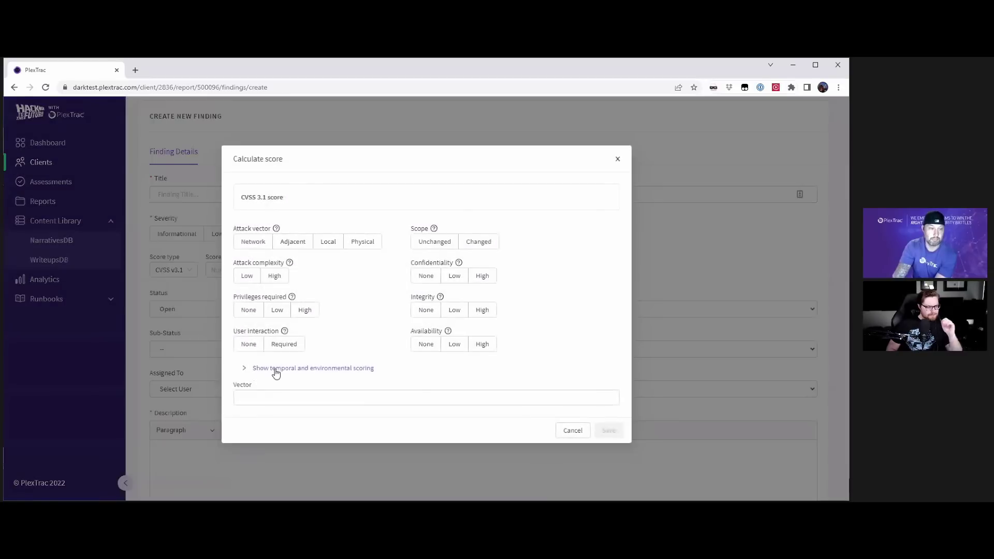
pyautogui.click(275, 369)
pyautogui.scroll(-9, 322, 373)
pyautogui.scroll(10, 324, 394)
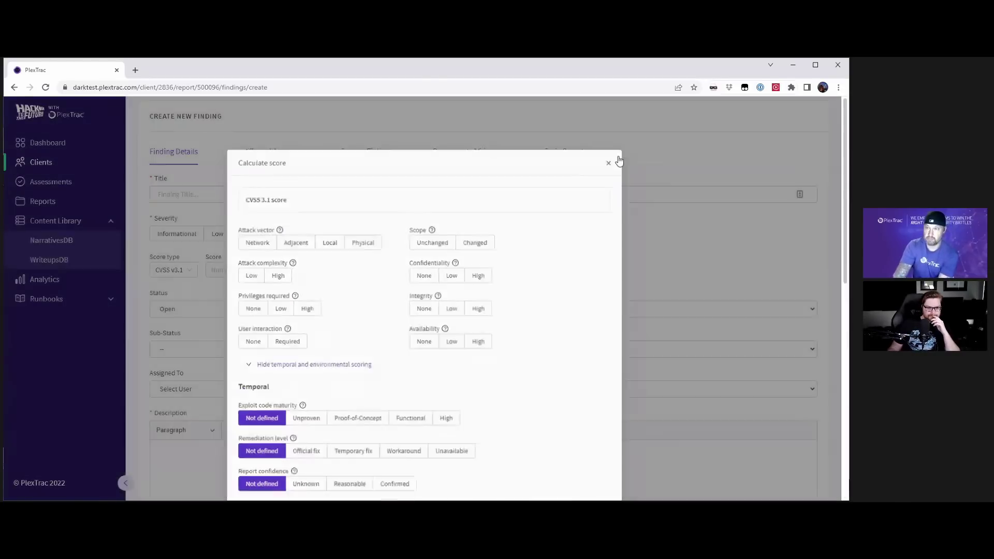
pyautogui.click(609, 163)
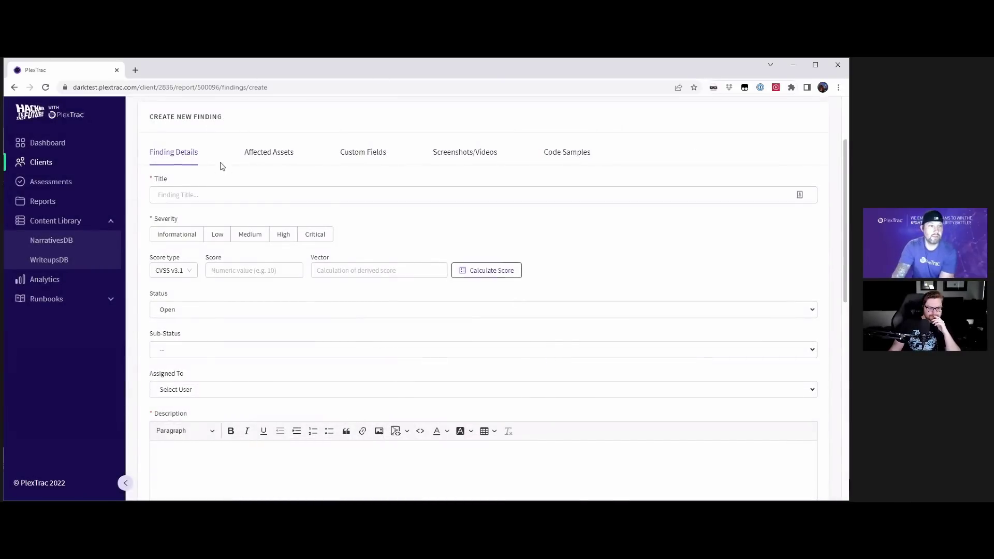
pyautogui.scroll(2, 311, 170)
pyautogui.hotkey('alt', 'Left')
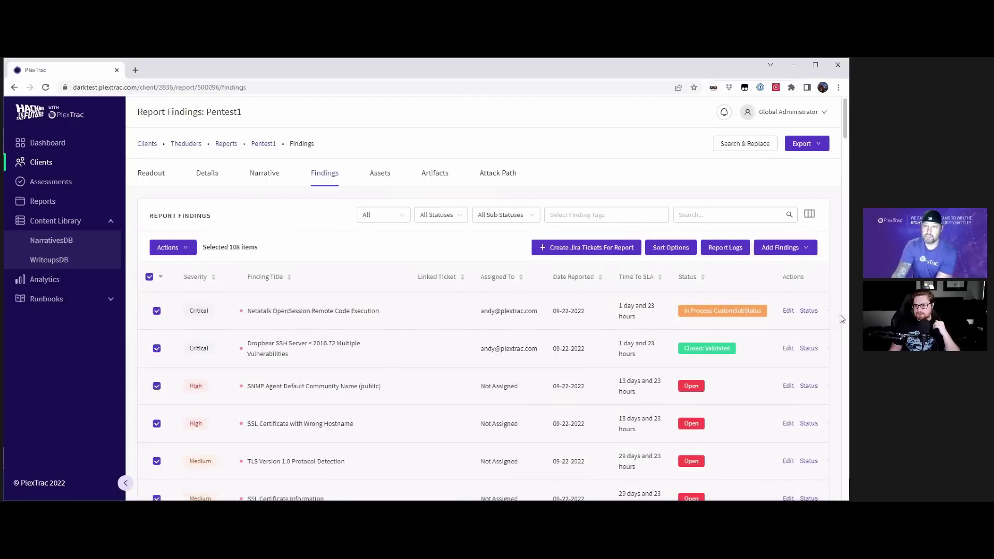
pyautogui.moveTo(850, 311); pyautogui.dragTo(875, 310)
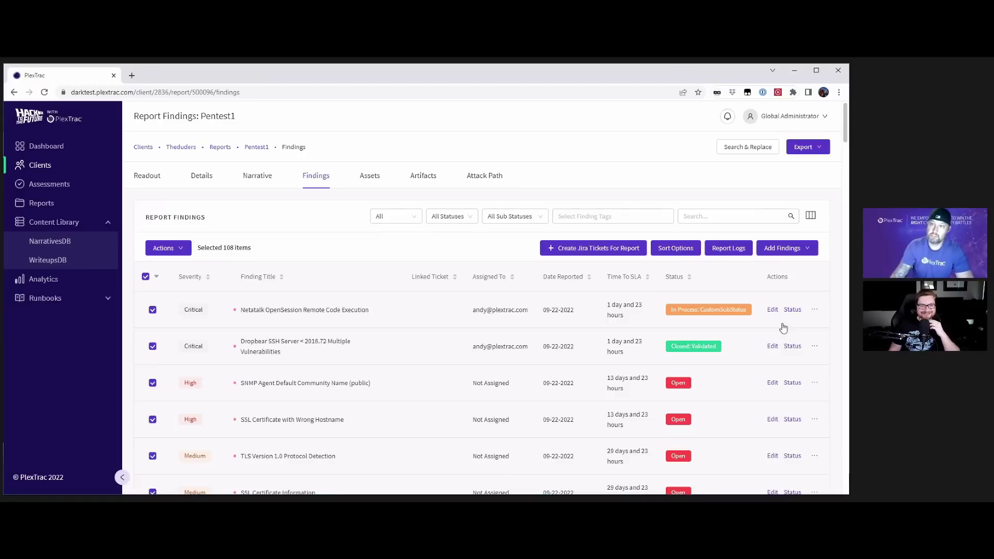
# - Examine the repository choices for copying the Netatalk OpenSession finding to WriteupsDB, and view the writeups in the Default Repository
pyautogui.click(815, 311)
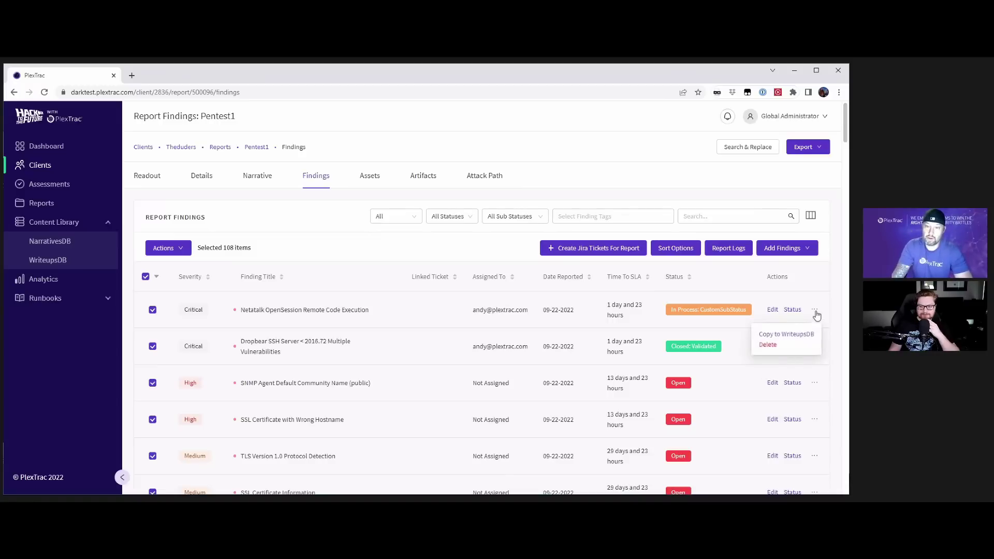
pyautogui.click(787, 334)
pyautogui.click(426, 230)
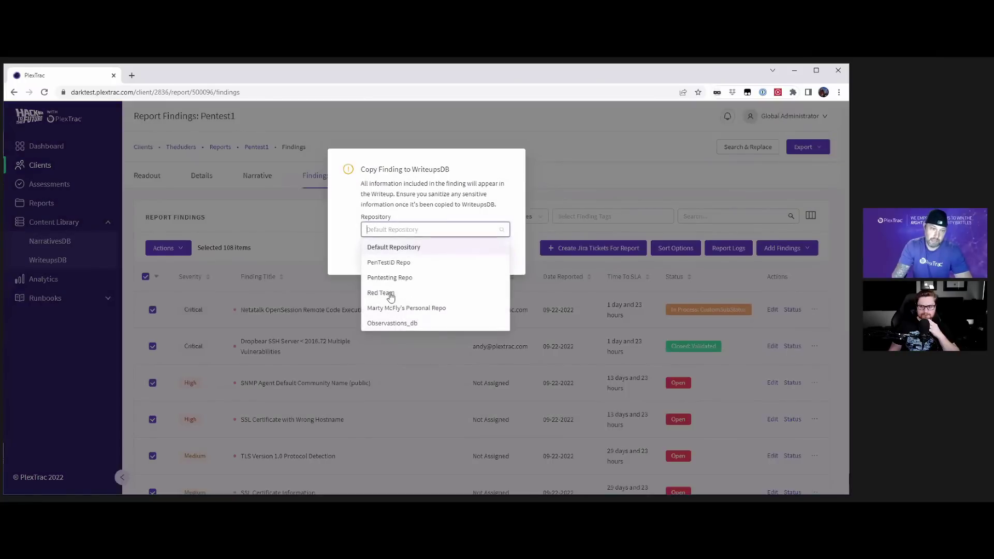
pyautogui.click(470, 234)
pyautogui.click(463, 256)
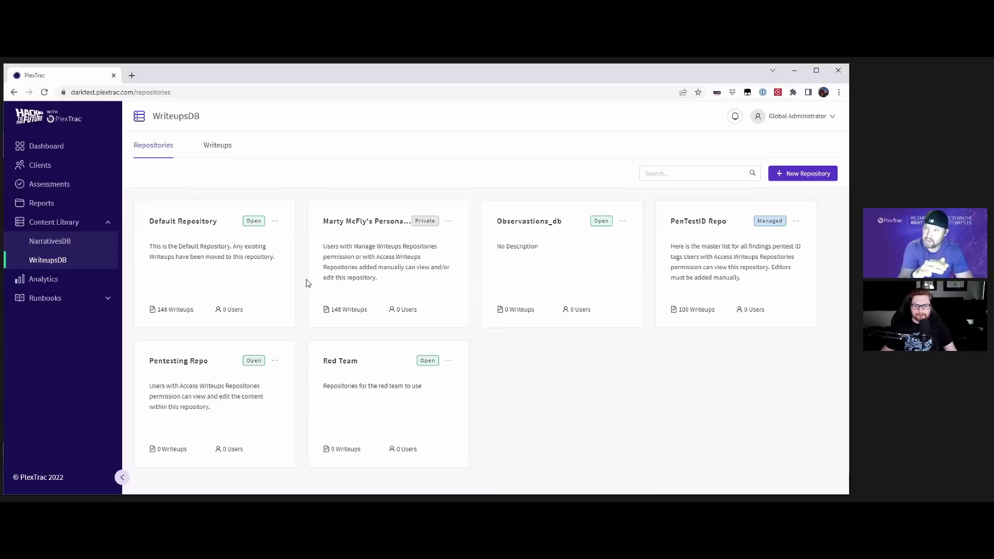
pyautogui.click(224, 259)
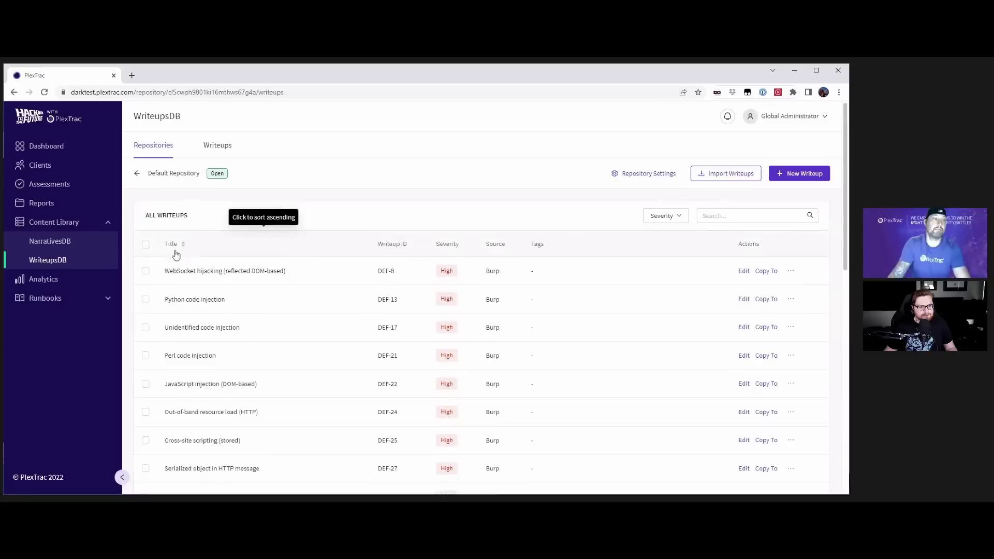
# - Return to the findings of the Pentest1 report under the theduders client
pyautogui.click(39, 164)
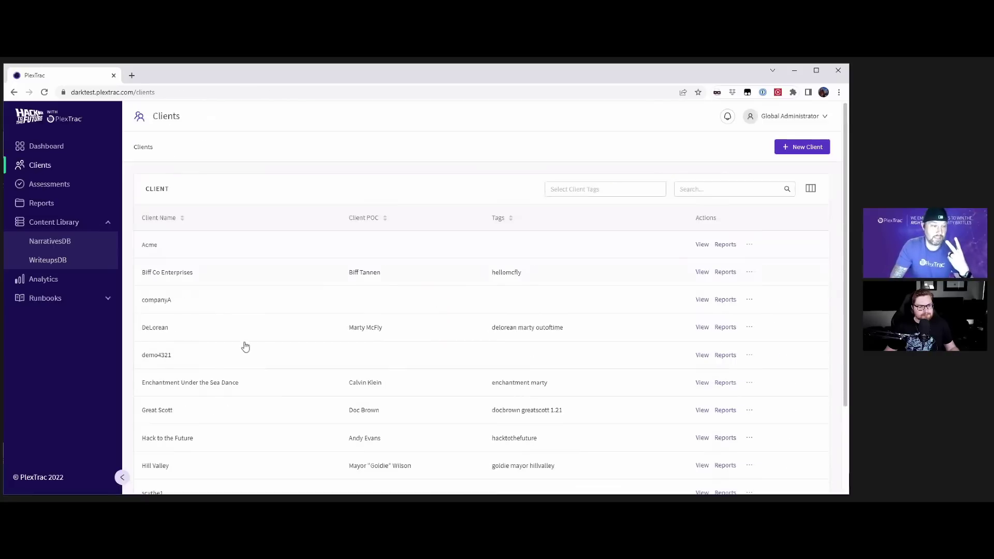
pyautogui.scroll(-3, 230, 362)
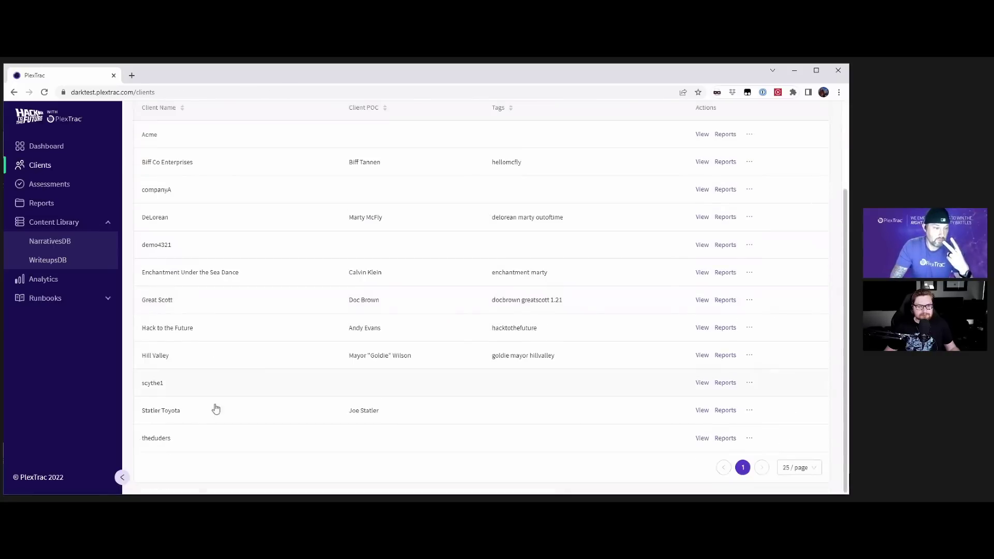
pyautogui.click(190, 439)
pyautogui.click(570, 275)
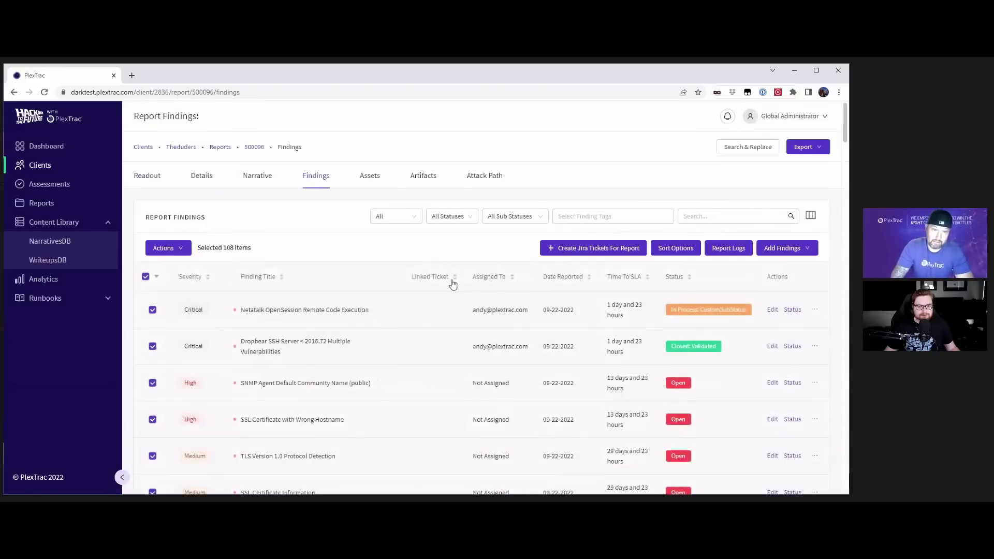
# - Search WriteupsDB for "cross" and add the Cross-site scripting (stored) writeup to the report's findings
pyautogui.click(802, 247)
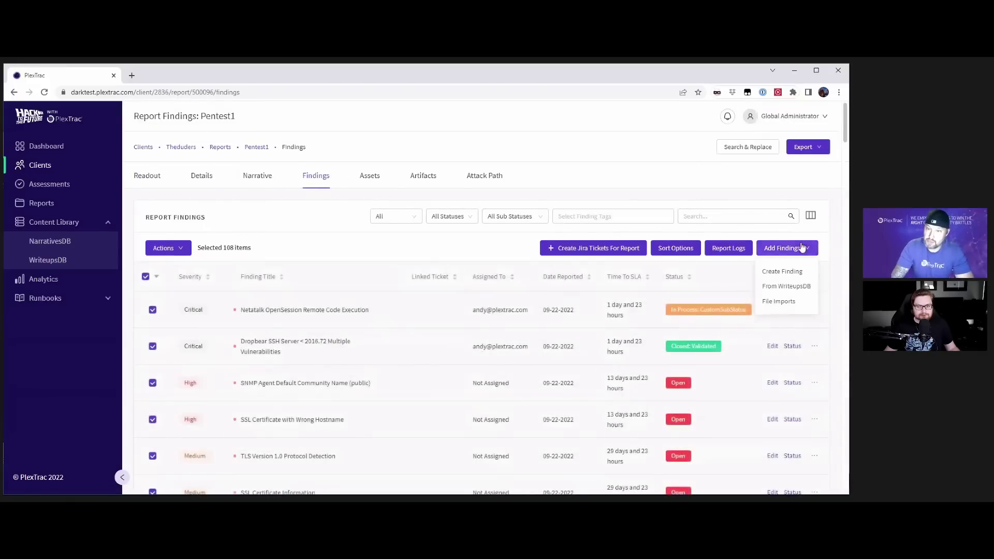
pyautogui.click(787, 286)
pyautogui.click(758, 159)
pyautogui.click(637, 137)
pyautogui.click(268, 158)
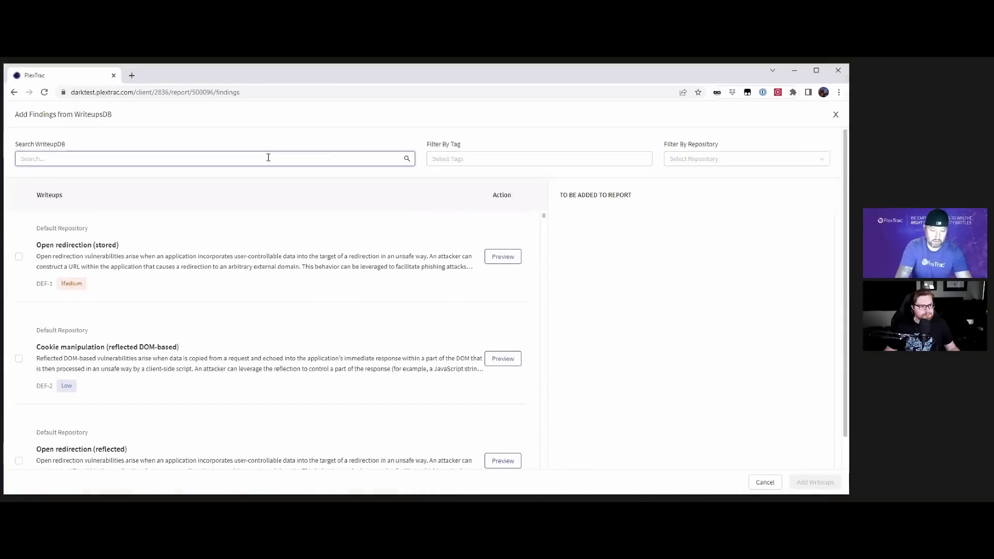
pyautogui.write('cross')
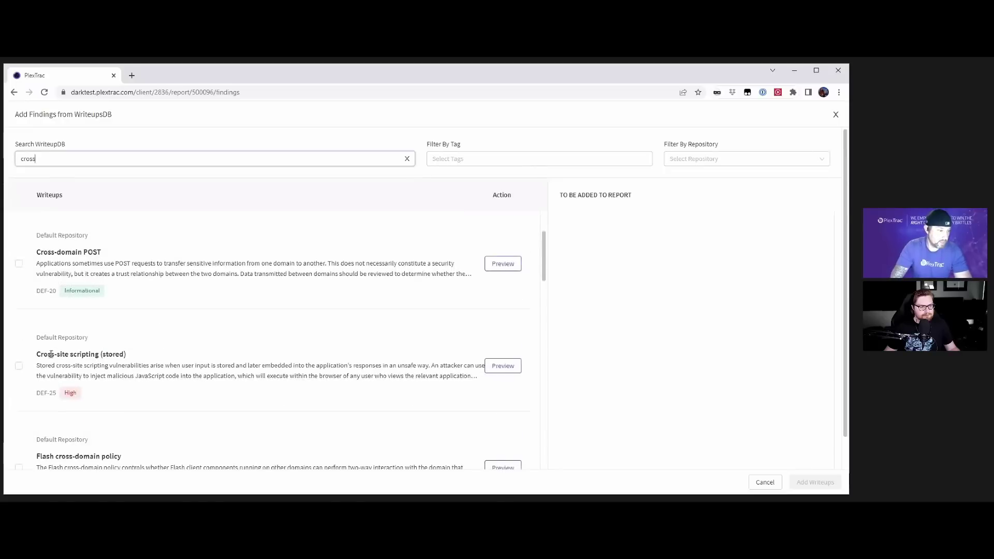
pyautogui.click(18, 365)
pyautogui.click(813, 482)
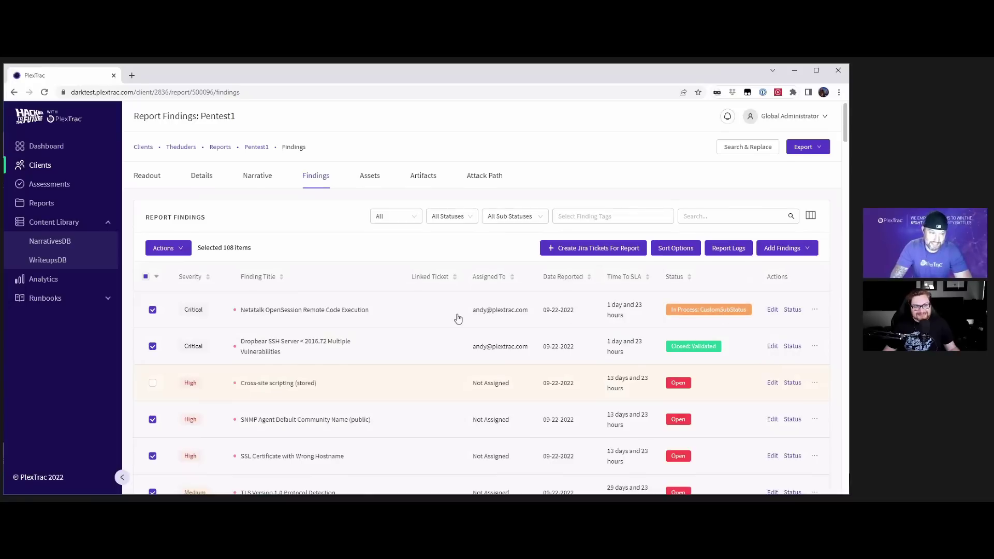
# - Open the Cross-site scripting (stored) finding for editing and paste the copied image below its description text
pyautogui.scroll(-1, 461, 332)
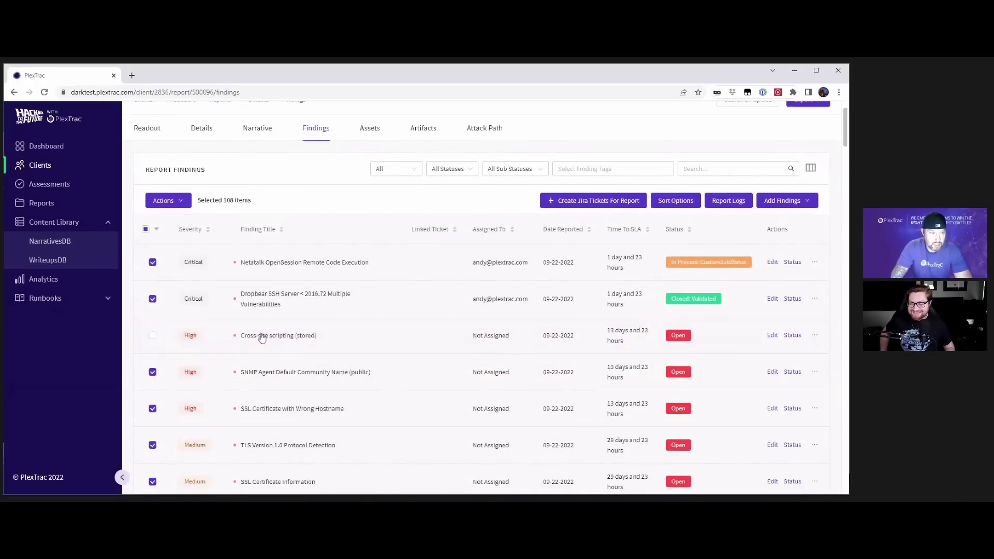
pyautogui.click(773, 336)
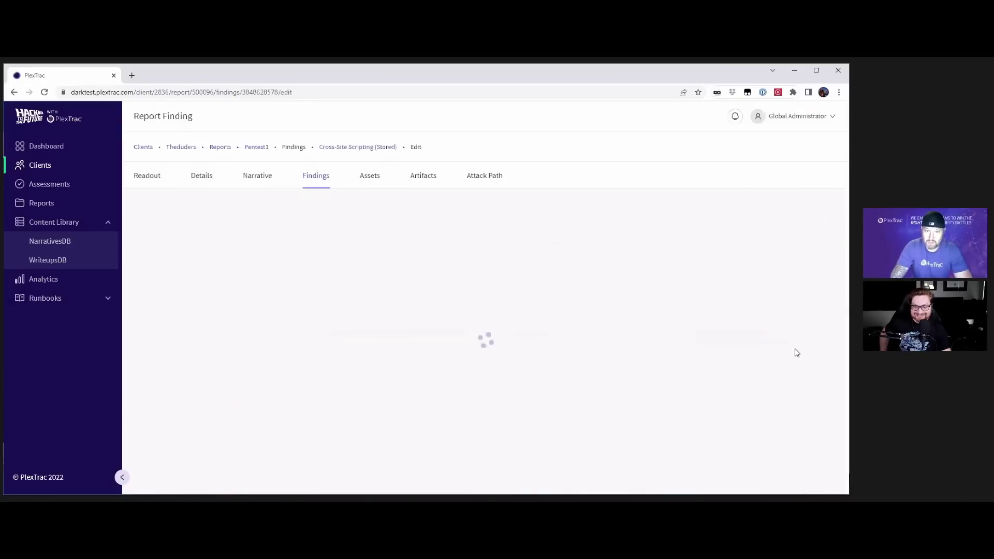
pyautogui.scroll(-6, 469, 335)
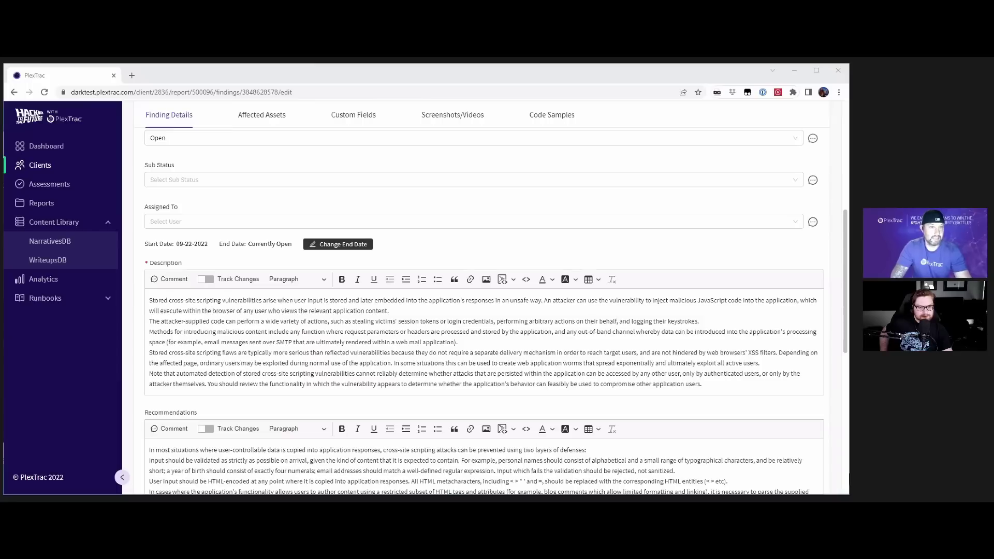
pyautogui.scroll(-3, 453, 271)
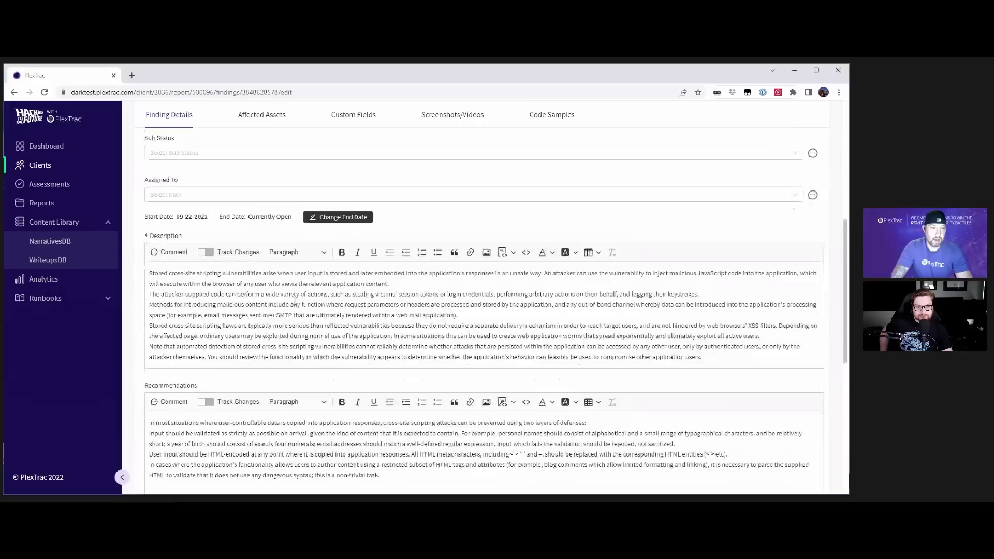
pyautogui.scroll(3, 453, 270)
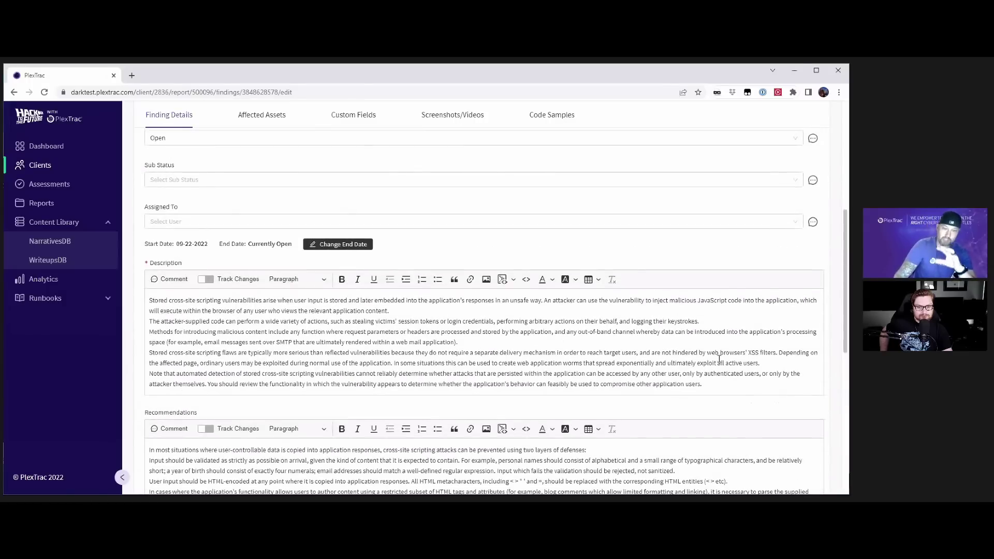
pyautogui.click(715, 386)
pyautogui.press('Return')
pyautogui.press('Return')
pyautogui.hotkey('ctrl', 'v')
pyautogui.scroll(-2, 596, 404)
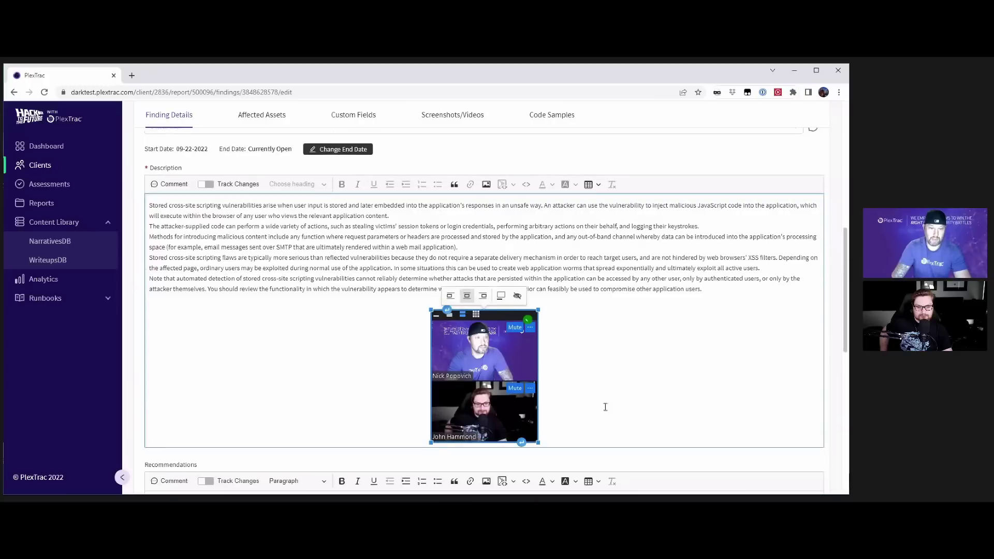
# - Insert an empty paragraph below the pasted image and give the image the caption "footer"
pyautogui.click(522, 443)
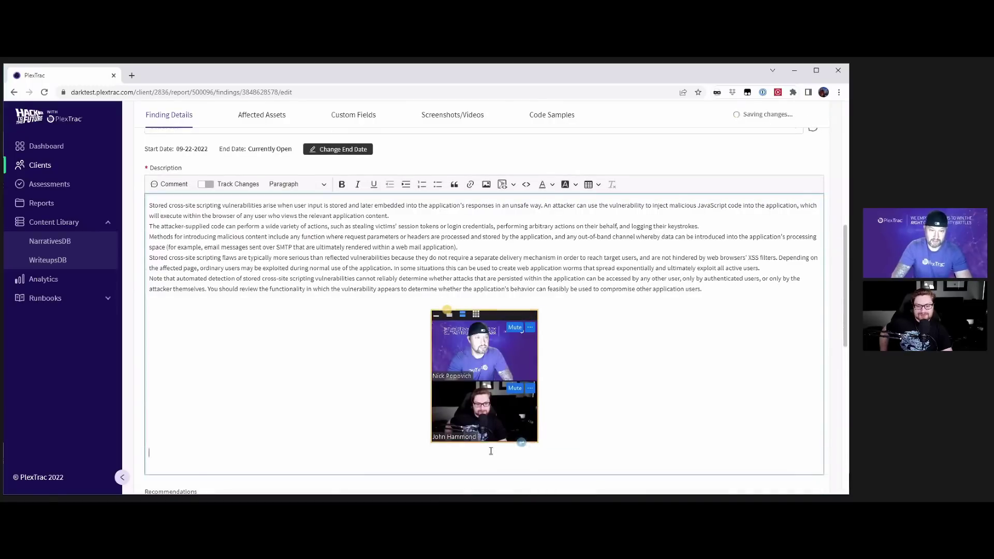
pyautogui.click(506, 346)
pyautogui.write('footer')
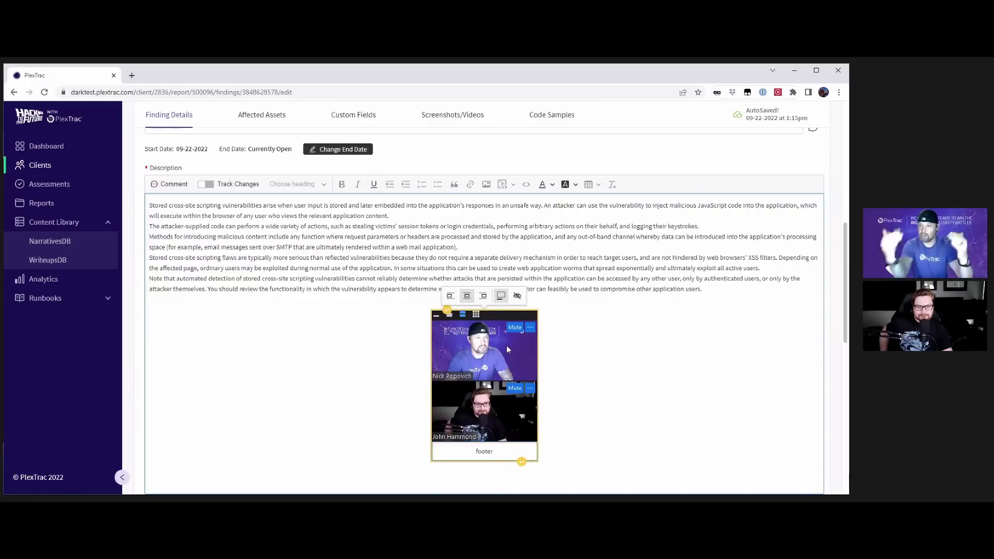
pyautogui.click(627, 473)
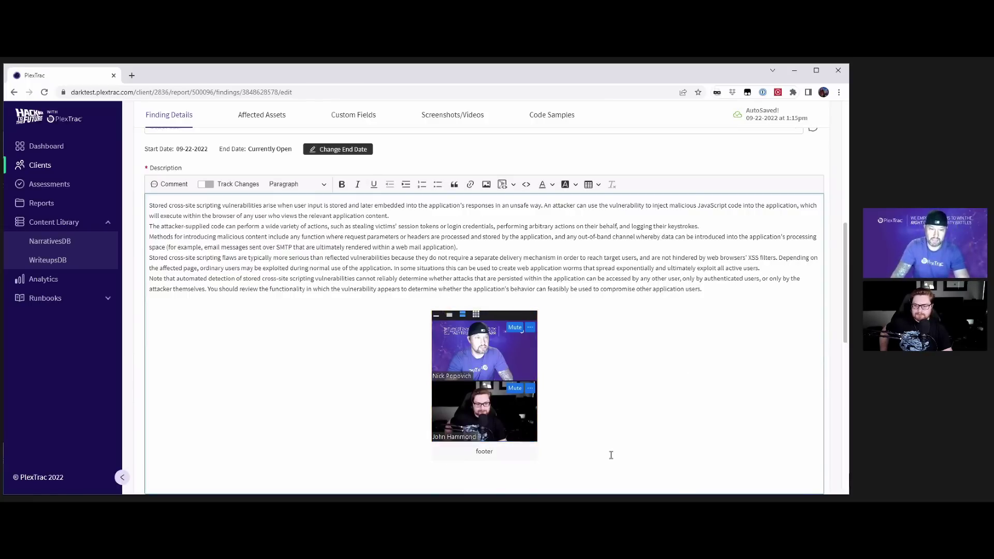
# - Add the line "erghaqerh5e4qh" below the image and format it as a plain text code block
pyautogui.write('erghaqerh5e4qh')
pyautogui.hotkey('shift', 'Left')
pyautogui.hotkey('shift', 'Left')
pyautogui.hotkey('shift', 'Left')
pyautogui.hotkey('shift', 'Left')
pyautogui.hotkey('shift', 'Left')
pyautogui.hotkey('shift', 'Left')
pyautogui.hotkey('shift', 'Left')
pyautogui.hotkey('shift', 'Left')
pyautogui.hotkey('shift', 'Left')
pyautogui.hotkey('shift', 'Left')
pyautogui.hotkey('shift', 'Left')
pyautogui.hotkey('shift', 'Left')
pyautogui.hotkey('shift', 'Left')
pyautogui.hotkey('shift', 'Left')
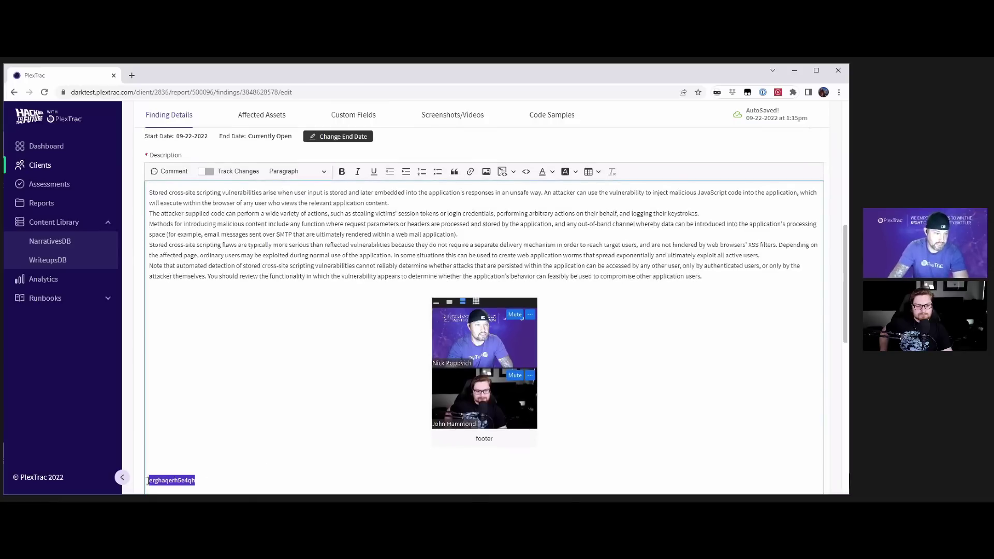
pyautogui.click(501, 171)
pyautogui.scroll(-2, 378, 337)
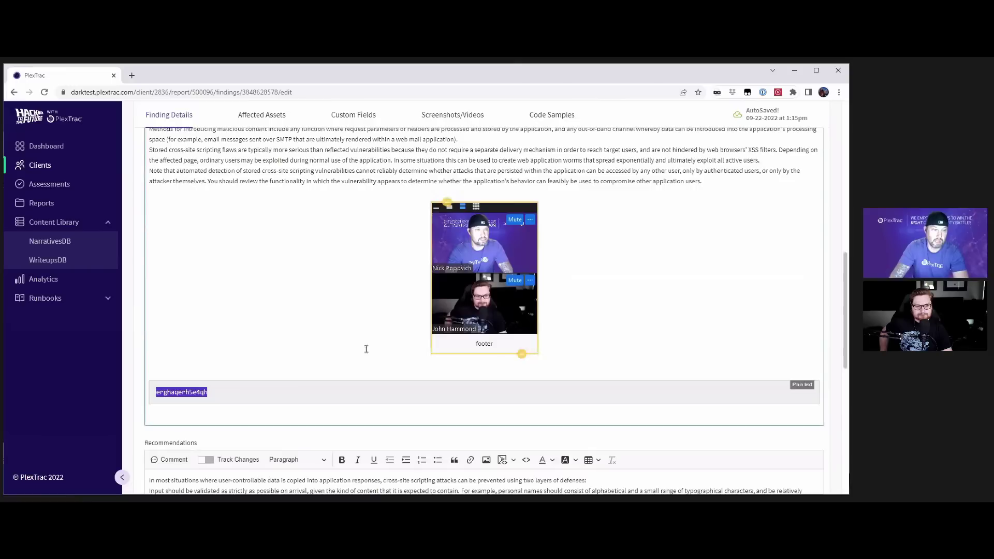
# - Add the comment "you sure?" to the word "within" in the description
pyautogui.scroll(2, 300, 406)
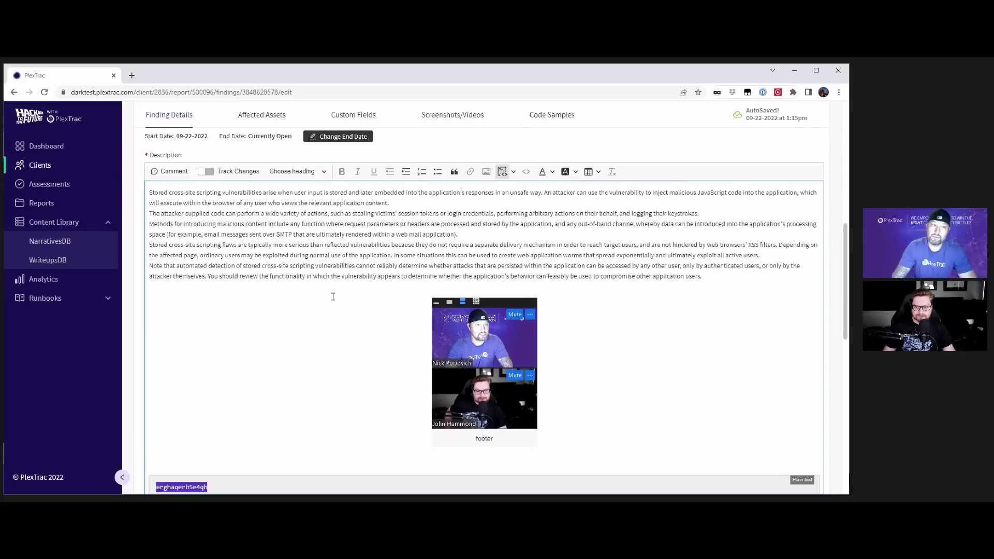
pyautogui.doubleClick(189, 203)
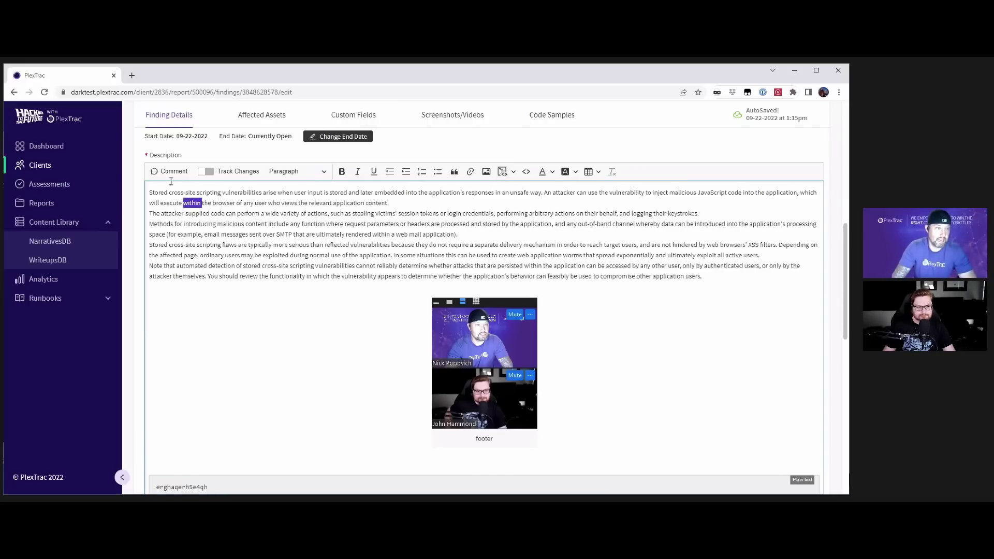
pyautogui.click(169, 173)
pyautogui.write('you sur')
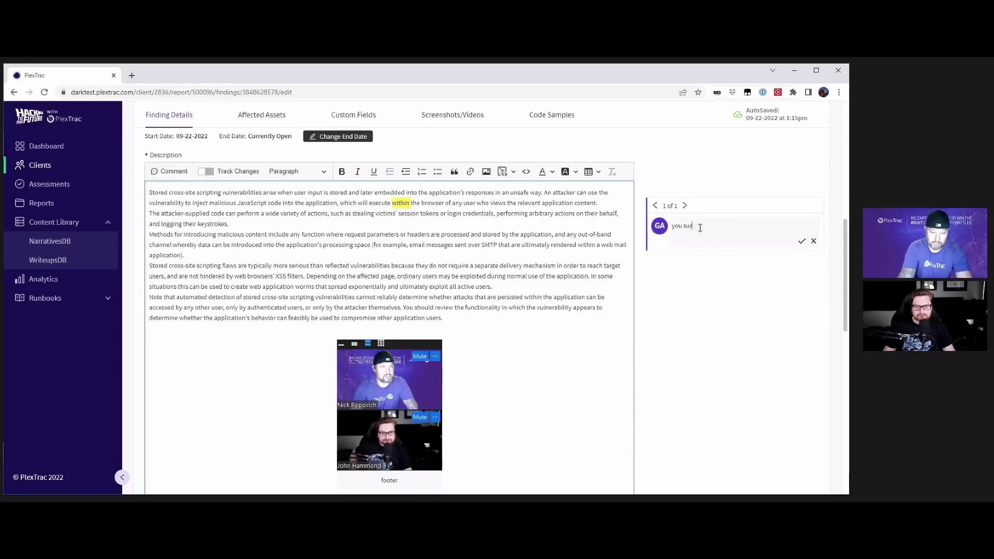
pyautogui.write('e?')
pyautogui.click(801, 241)
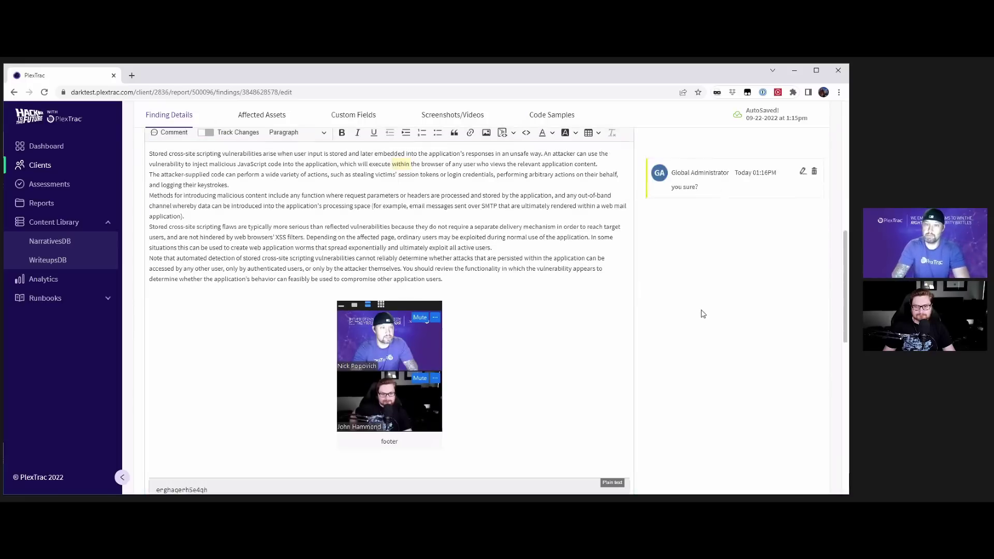
# - Reply "yep" to the comment on the word "within"
pyautogui.click(703, 193)
pyautogui.click(695, 226)
pyautogui.write('yep')
pyautogui.click(802, 241)
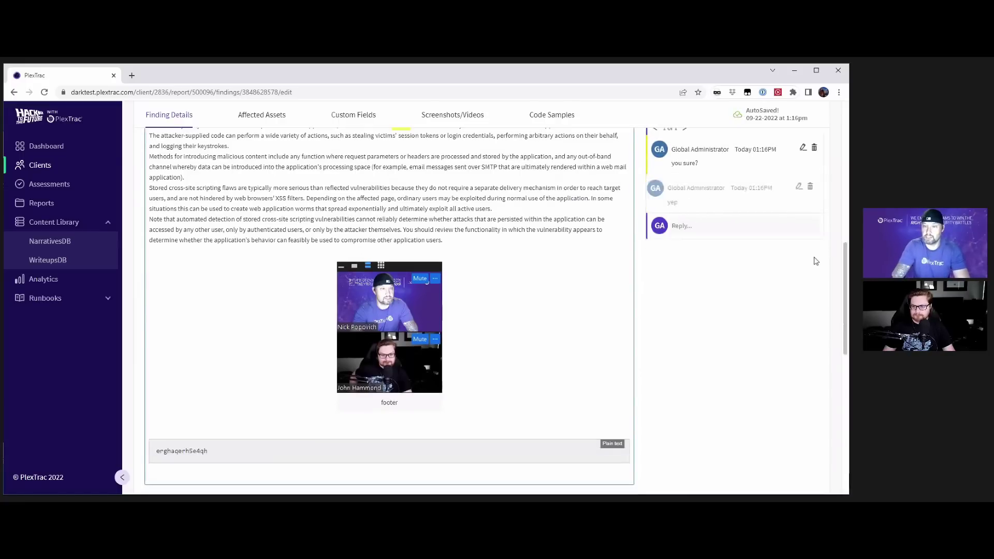
# - With Track Changes on, remove "vulnerabilities" from the description's first sentence and insert "erhae4ha45hju" after its last sentence
pyautogui.scroll(2, 285, 295)
pyautogui.doubleClick(243, 257)
pyautogui.click(228, 236)
pyautogui.press('BackSpace')
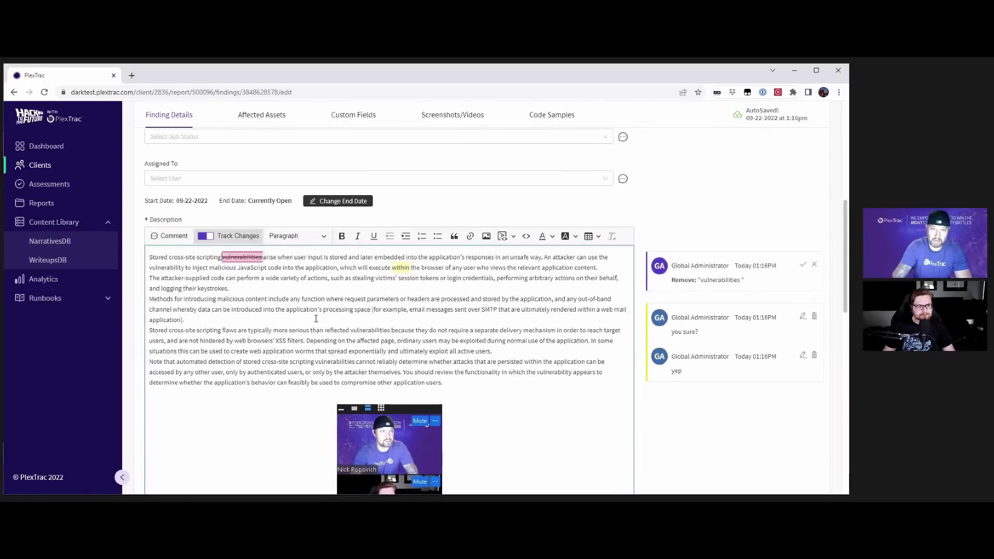
pyautogui.click(519, 382)
pyautogui.write('erhae4ha45hju')
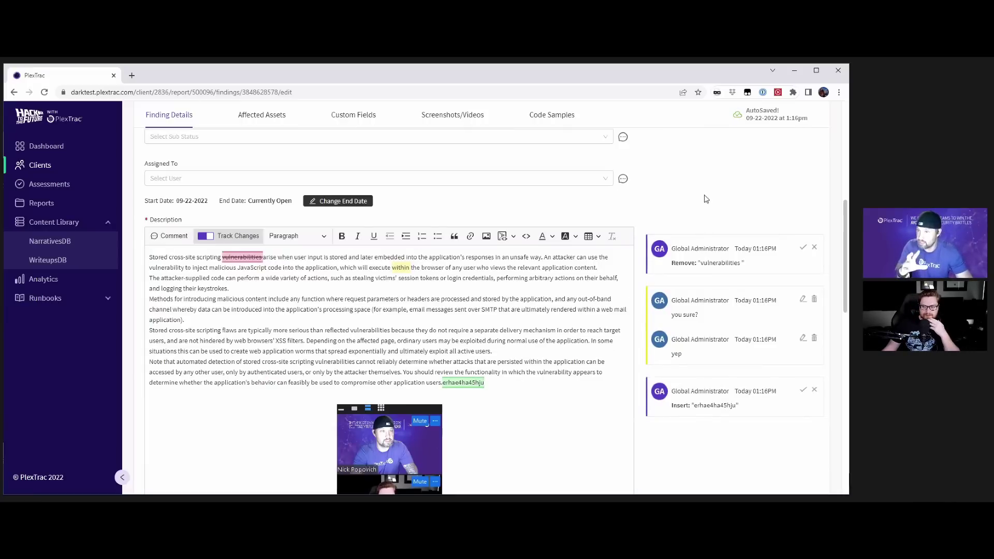
# - Examine the finding's detail fields, including its recommendations and references, and open its list of affected assets
pyautogui.scroll(8, 506, 347)
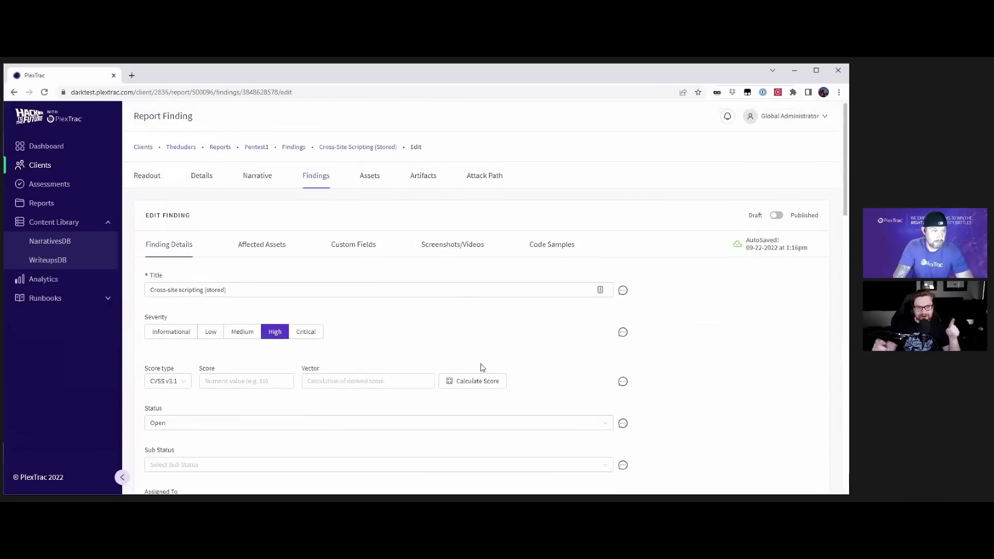
pyautogui.scroll(-10, 476, 378)
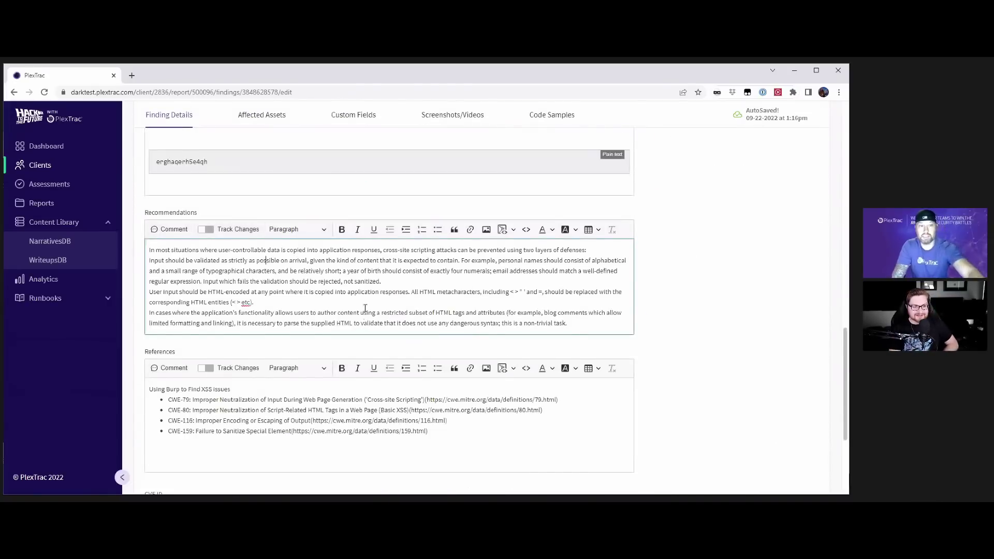
pyautogui.scroll(-3, 364, 318)
pyautogui.scroll(12, 311, 334)
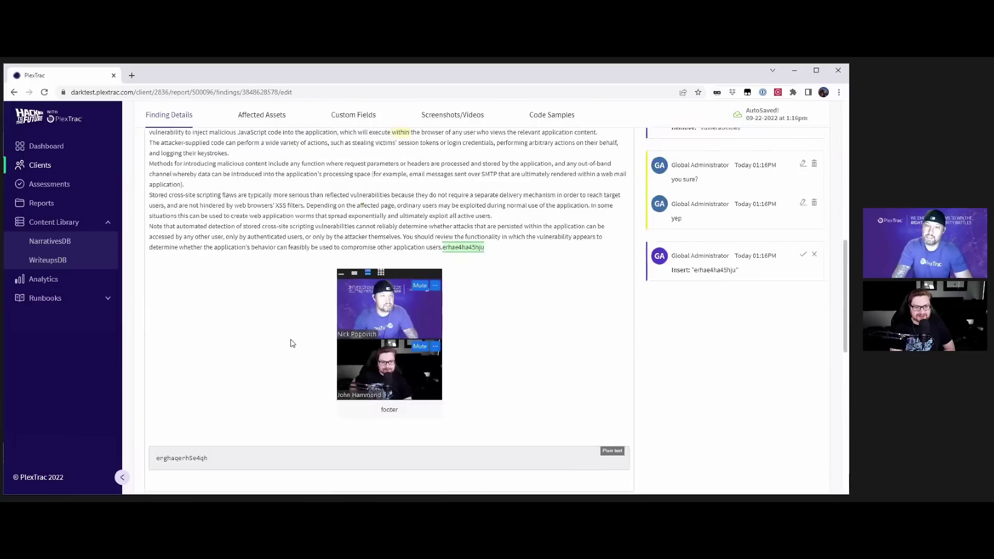
pyautogui.scroll(1, 291, 343)
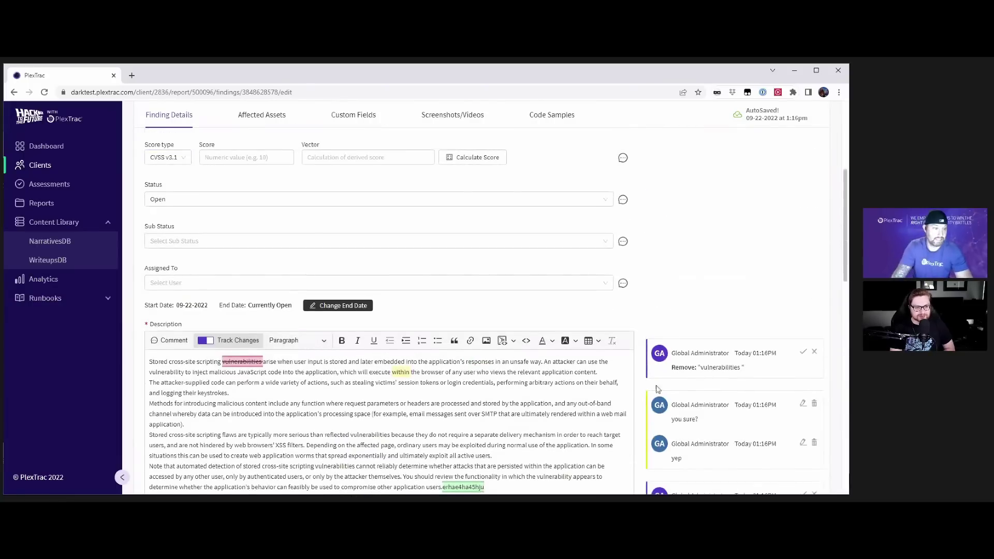
pyautogui.scroll(5, 653, 272)
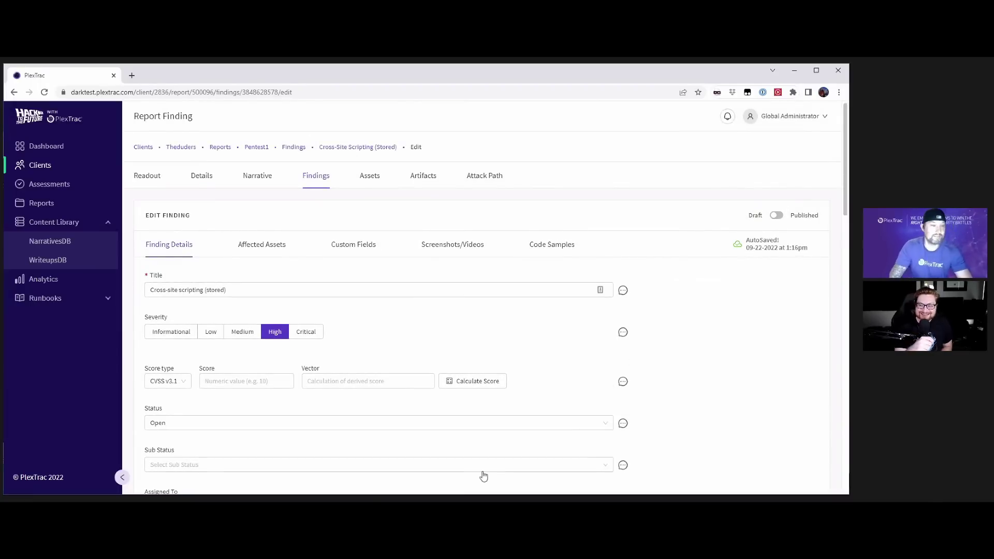
pyautogui.click(271, 252)
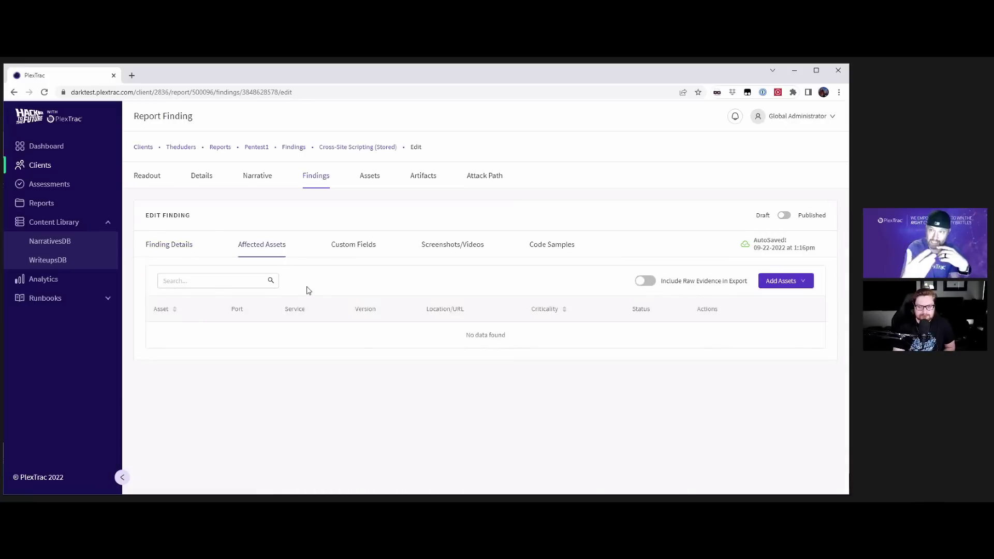
# - Upload a video to the Cross-Site Scripting (Stored) finding's screenshots and videos
pyautogui.click(802, 285)
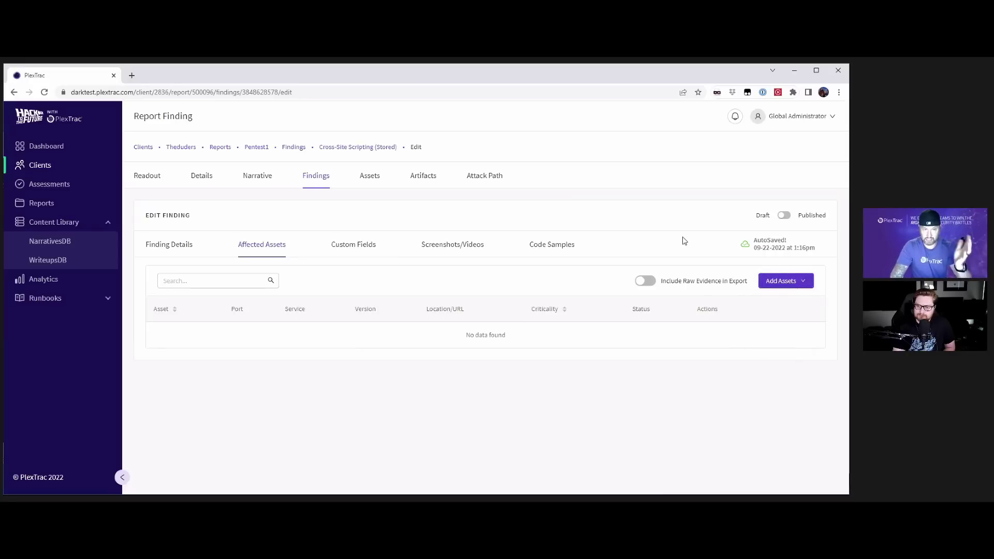
pyautogui.click(459, 247)
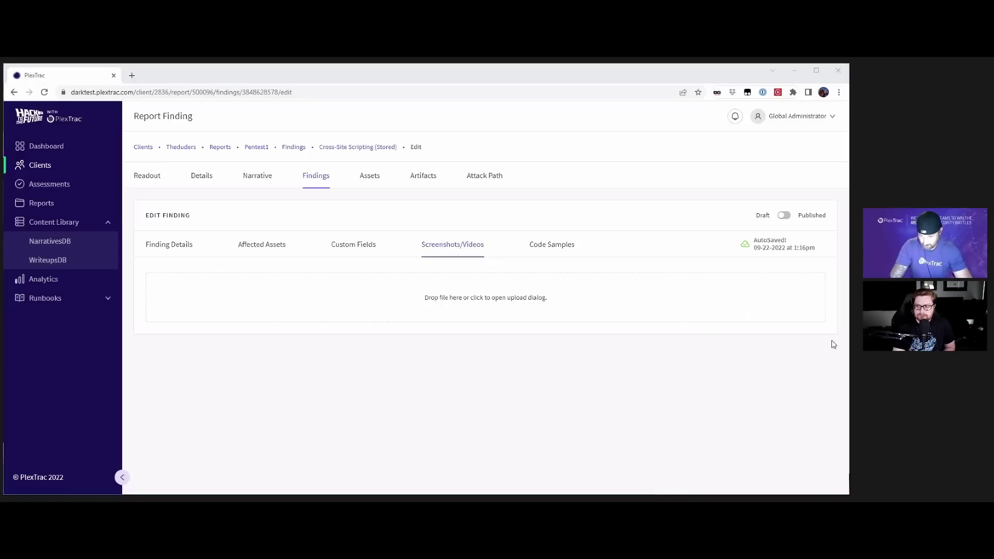
pyautogui.moveTo(395, 339); pyautogui.dragTo(400, 357)
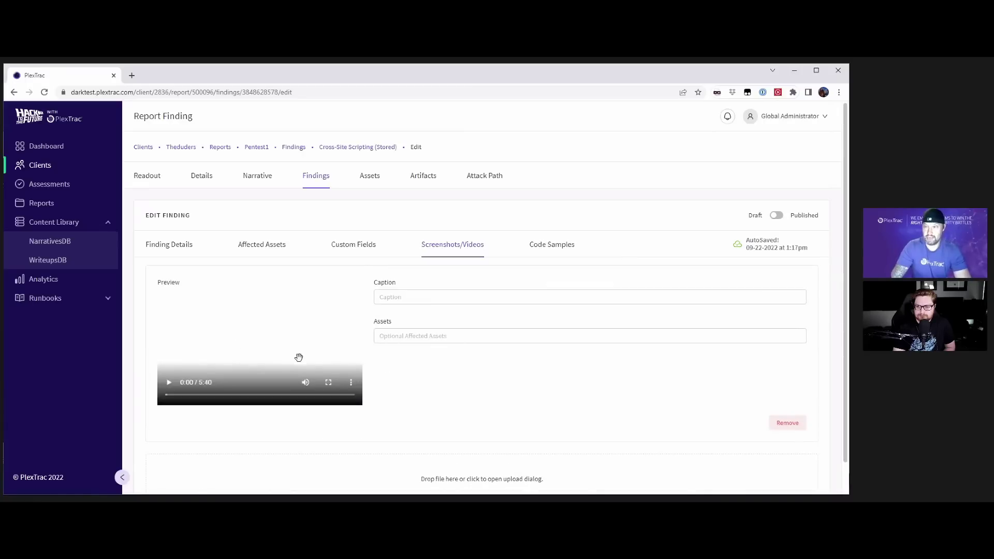
pyautogui.click(402, 337)
pyautogui.click(483, 295)
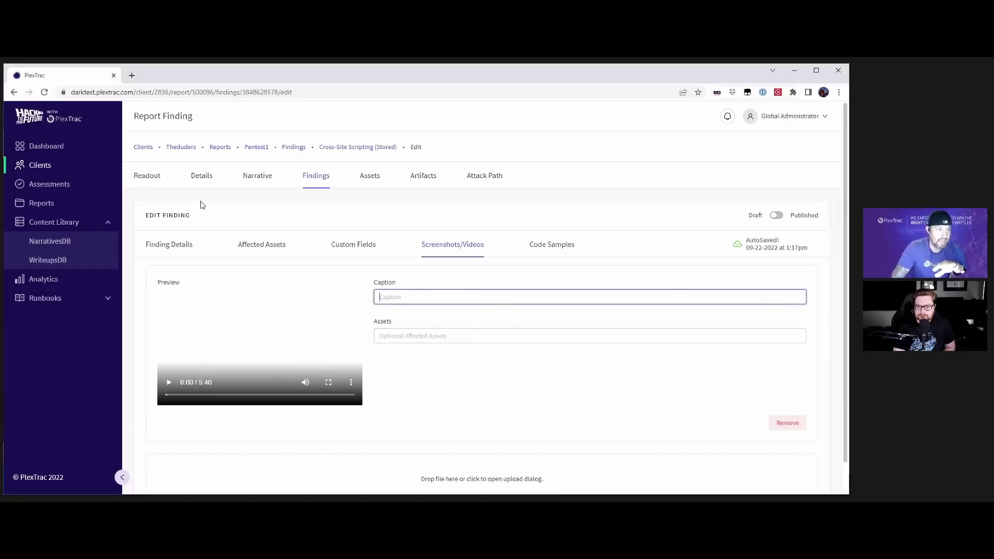
# - Open the Pentest1 report readout and review its narrative, findings overview and findings status chart
pyautogui.click(147, 176)
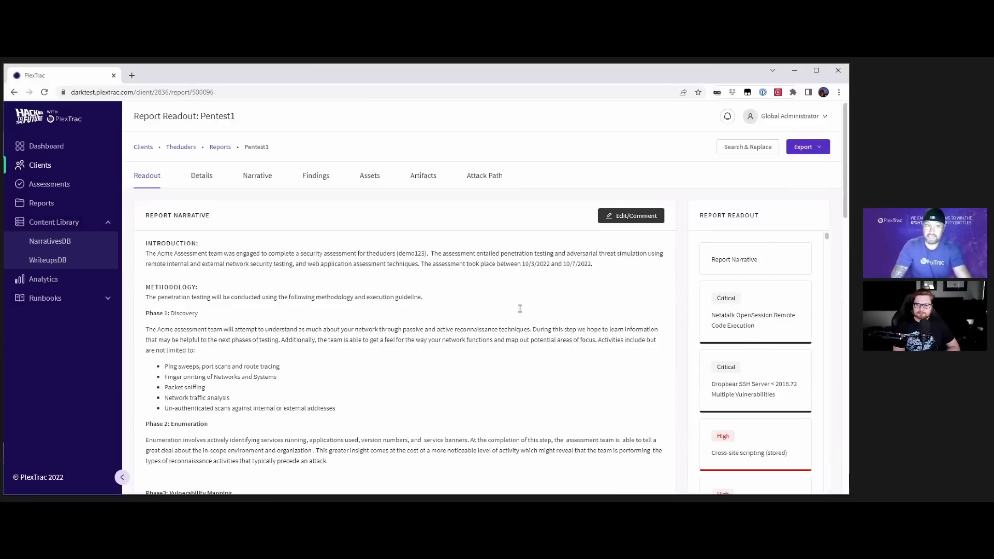
pyautogui.moveTo(845, 181); pyautogui.dragTo(836, 481)
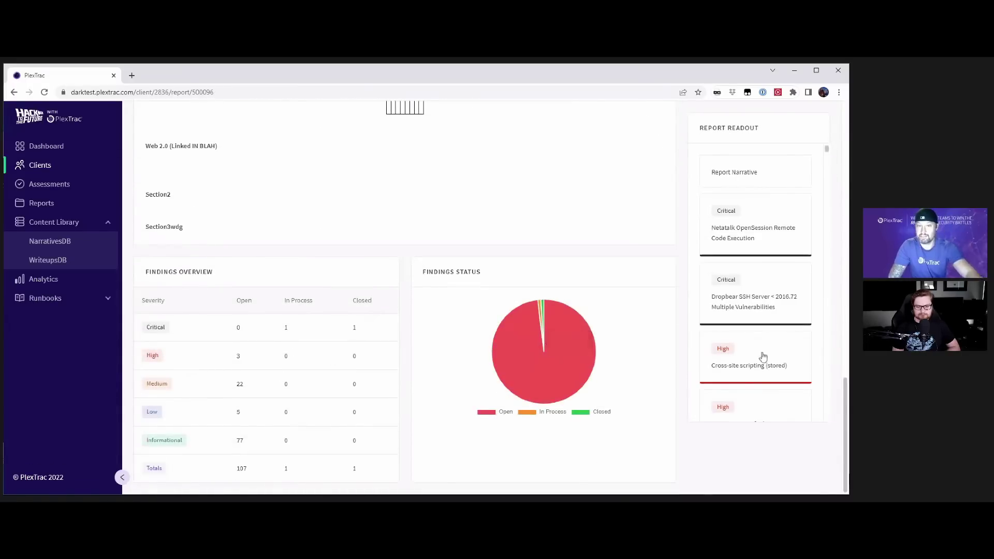
pyautogui.moveTo(846, 435); pyautogui.dragTo(845, 155)
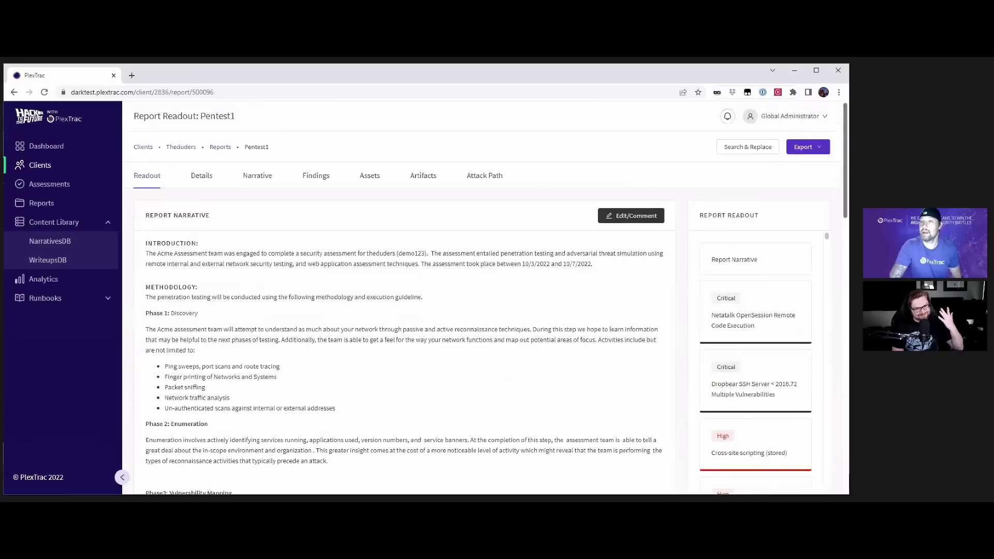
# - Open the Cross-site scripting (stored) finding in the readout, examine its description and exhibits, and play the attached video
pyautogui.click(764, 314)
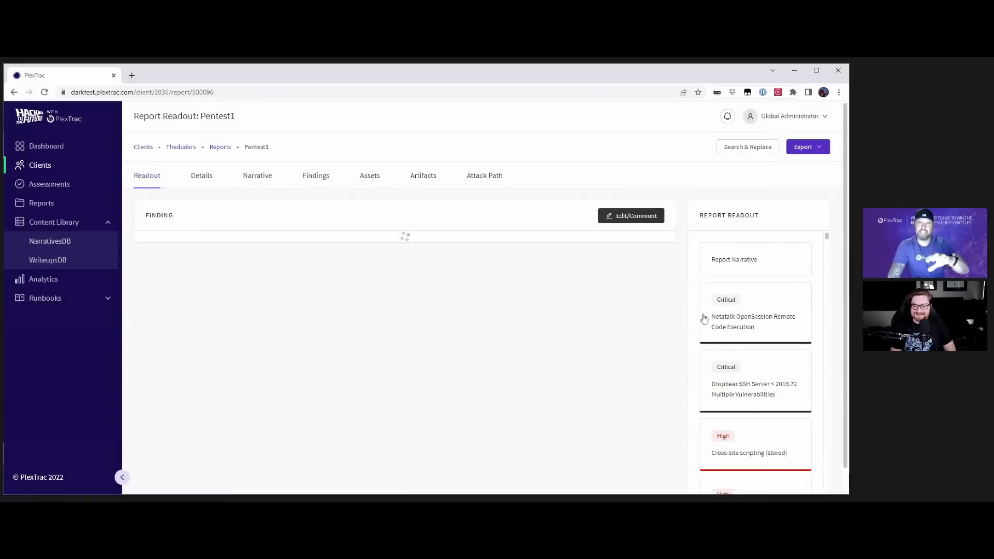
pyautogui.click(764, 374)
pyautogui.scroll(-2, 763, 377)
pyautogui.click(779, 364)
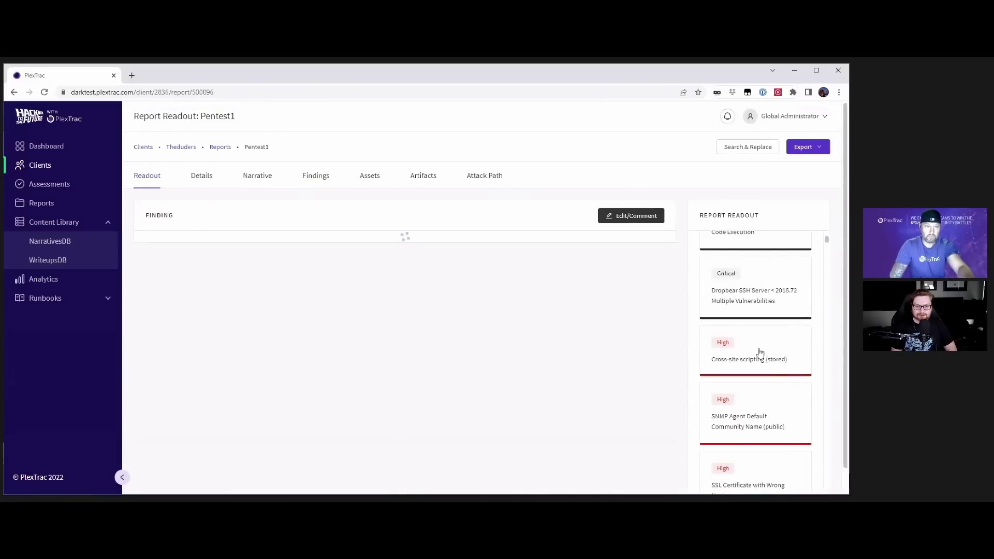
pyautogui.scroll(-10, 435, 339)
pyautogui.scroll(-3, 430, 342)
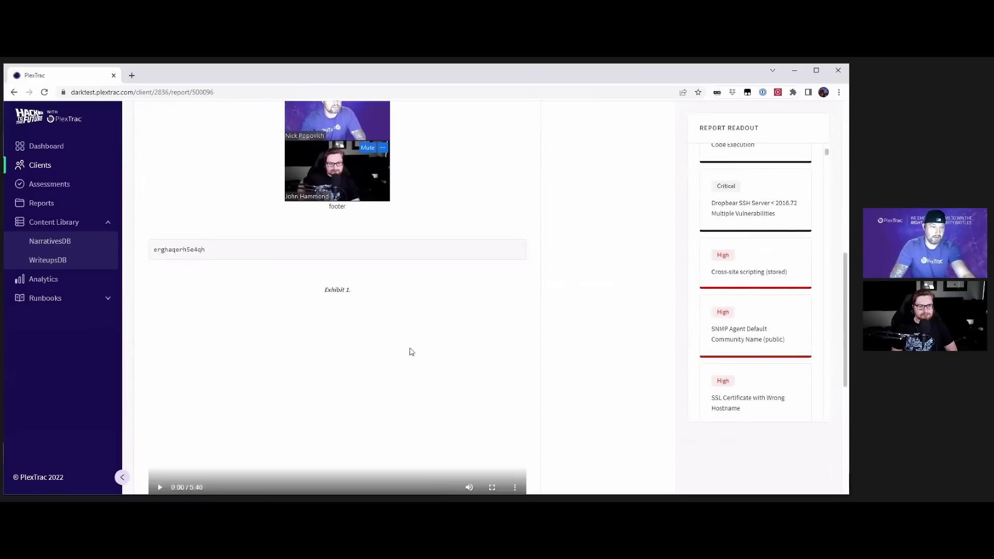
pyautogui.click(333, 335)
pyautogui.scroll(2, 422, 360)
pyautogui.scroll(-5, 415, 360)
pyautogui.scroll(15, 399, 363)
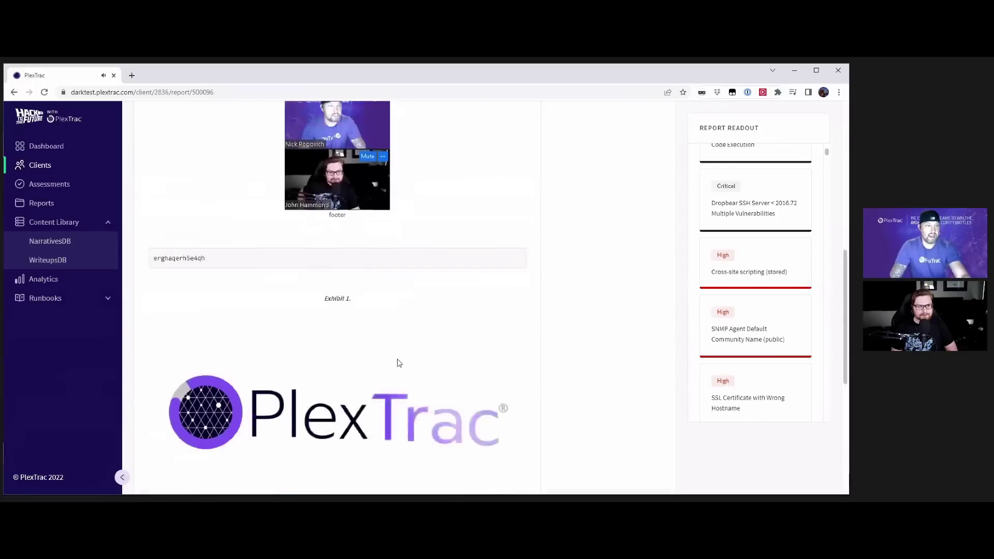
pyautogui.scroll(-6, 264, 417)
pyautogui.scroll(-4, 516, 368)
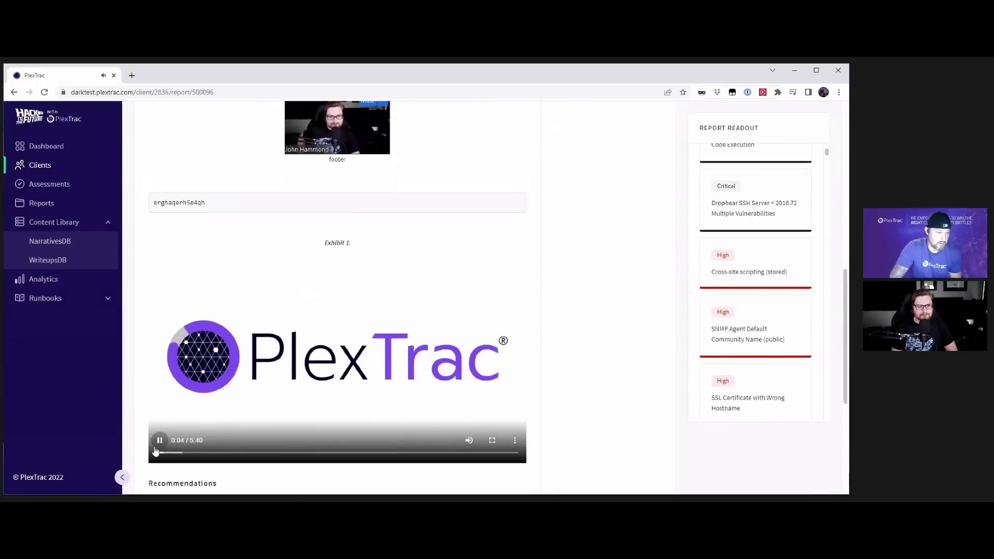
pyautogui.scroll(9, 517, 368)
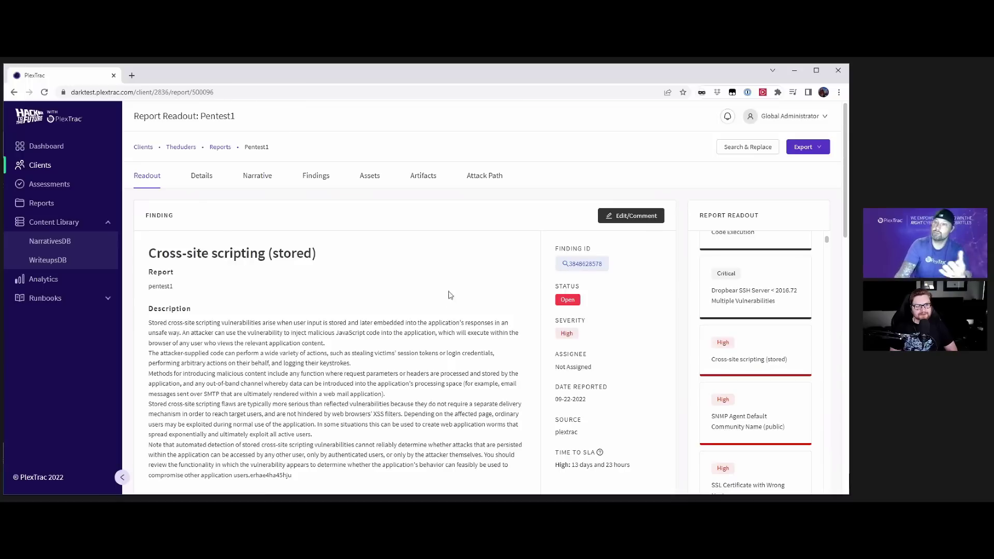
# - Check the report's available export formats and view the Cross-site scripting (stored) finding's status tracker
pyautogui.click(829, 147)
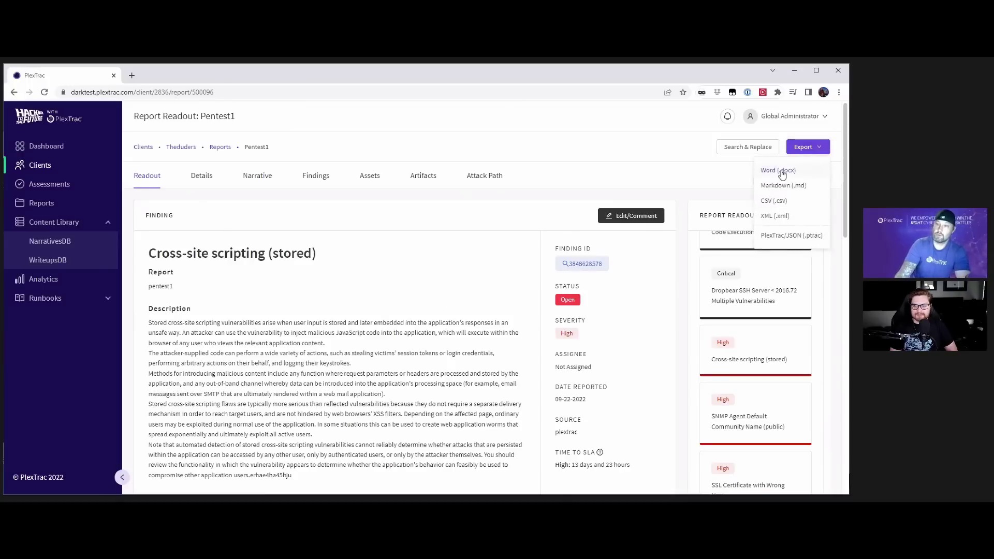
pyautogui.click(754, 173)
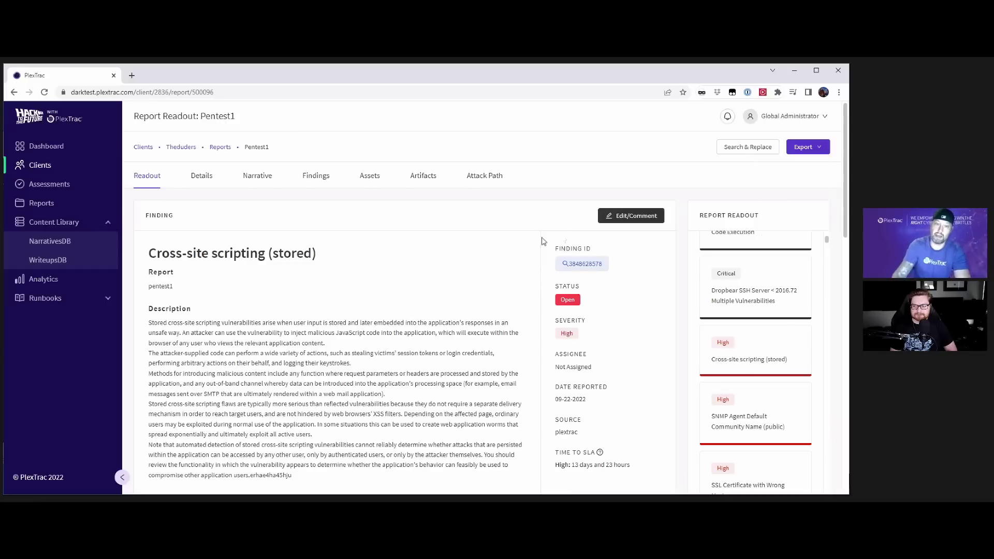
pyautogui.click(568, 302)
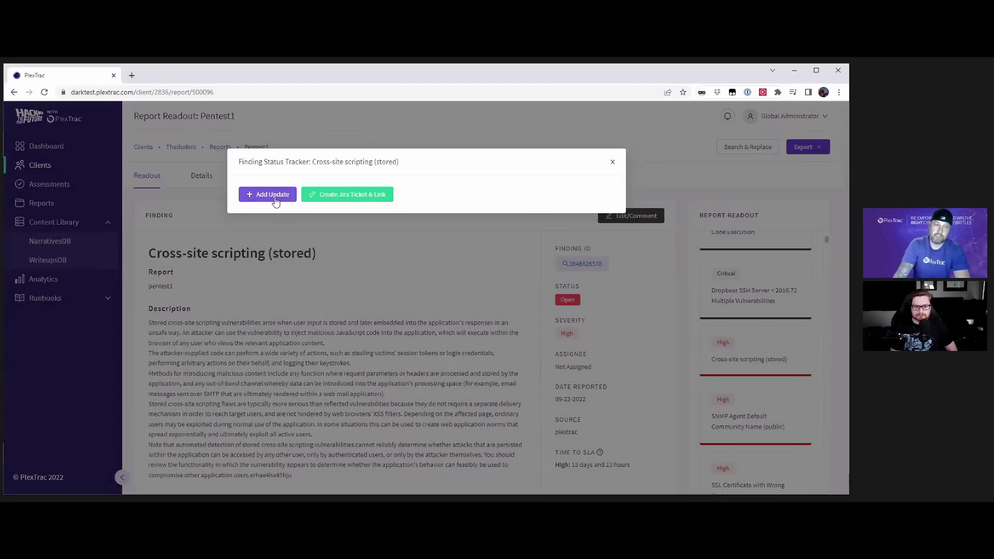
pyautogui.click(613, 163)
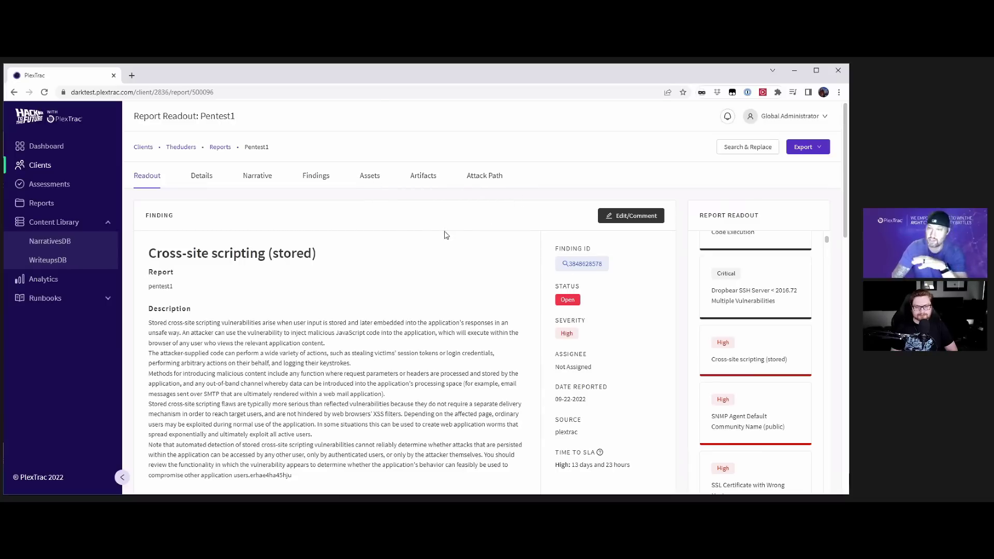
# - Review the report's assets, expanding the findings for 192.168.1.1, and view the report artifacts
pyautogui.click(363, 179)
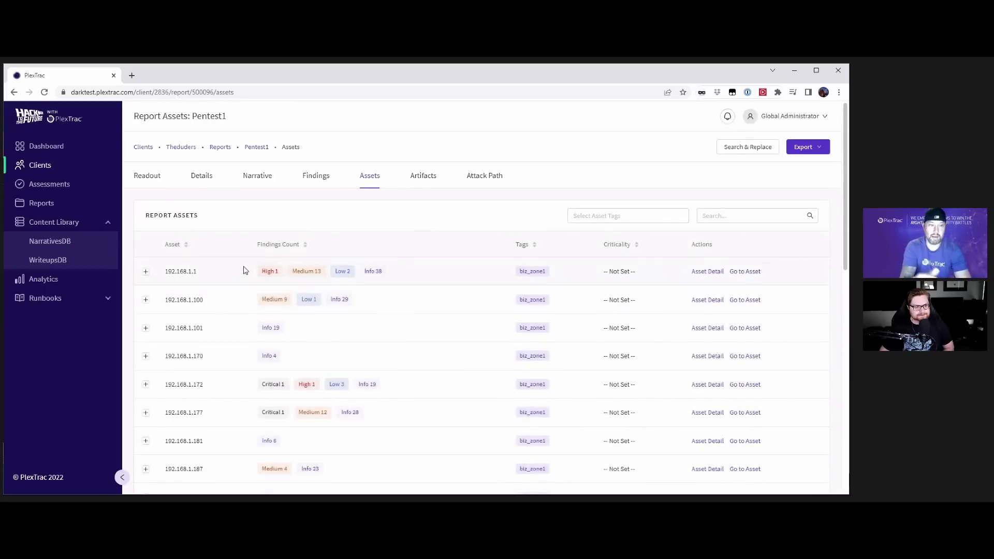
pyautogui.click(146, 272)
pyautogui.click(146, 272)
pyautogui.click(146, 272)
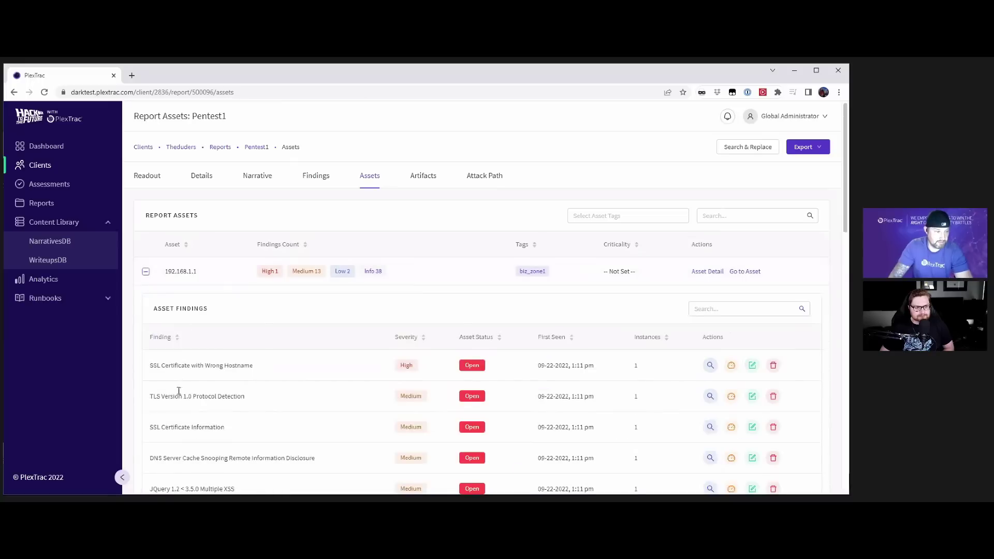
pyautogui.click(146, 272)
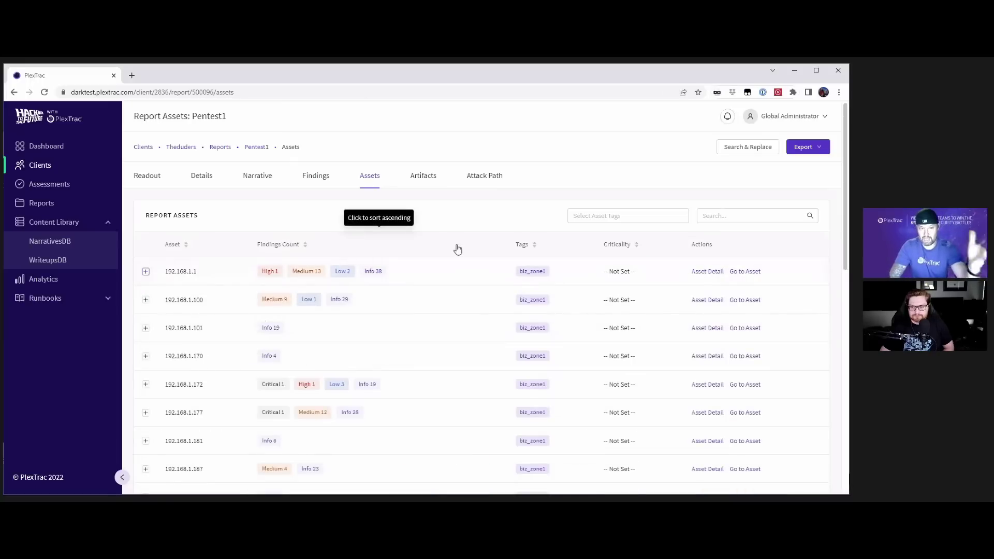
pyautogui.click(422, 178)
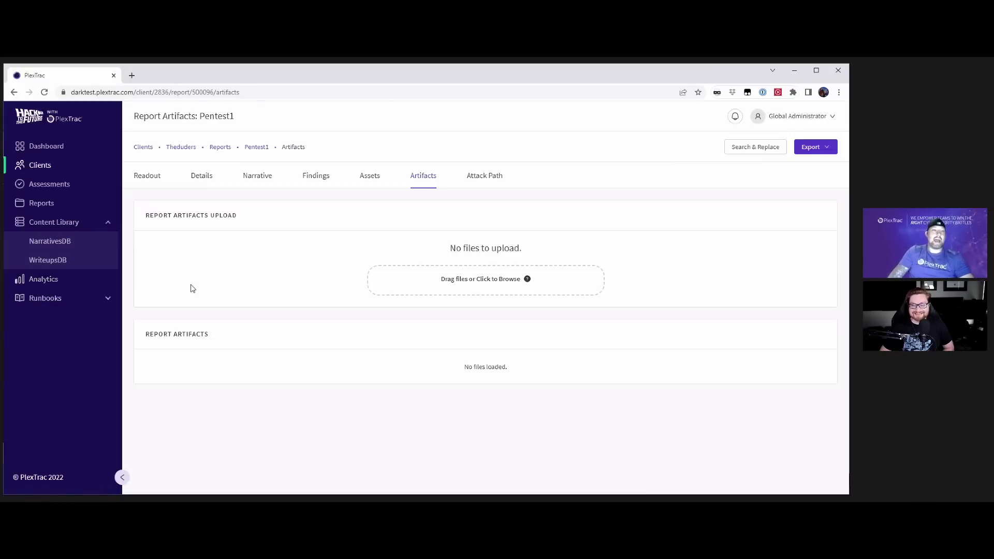
# - Build an attack path linking Netatalk OpenSession Remote Code Execution to Dropbear SSH Server < 2016.72 Multiple Vulnerabilities to Cross-site scripting (stored)
pyautogui.click(487, 180)
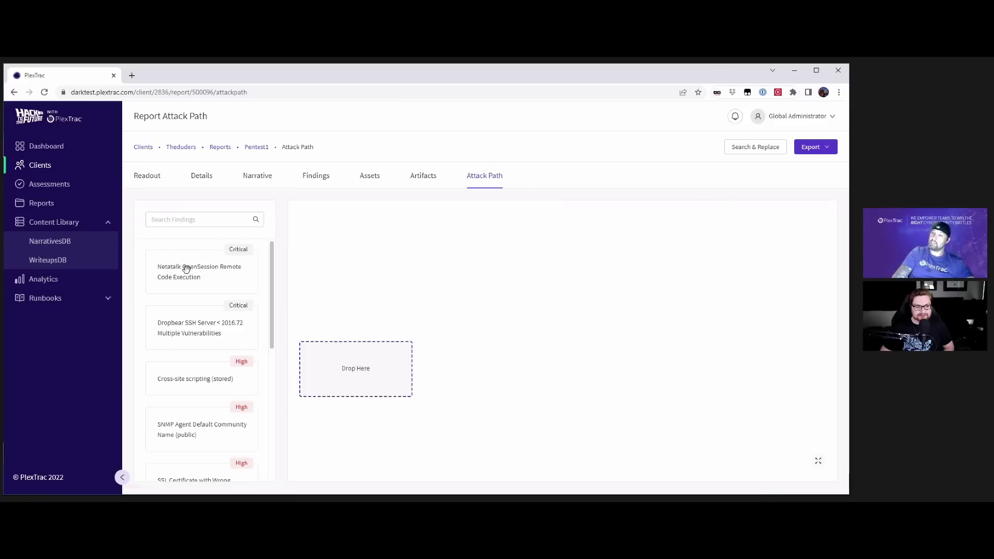
pyautogui.moveTo(186, 268); pyautogui.dragTo(311, 335)
pyautogui.moveTo(212, 287); pyautogui.dragTo(508, 350)
pyautogui.moveTo(206, 260); pyautogui.dragTo(642, 337)
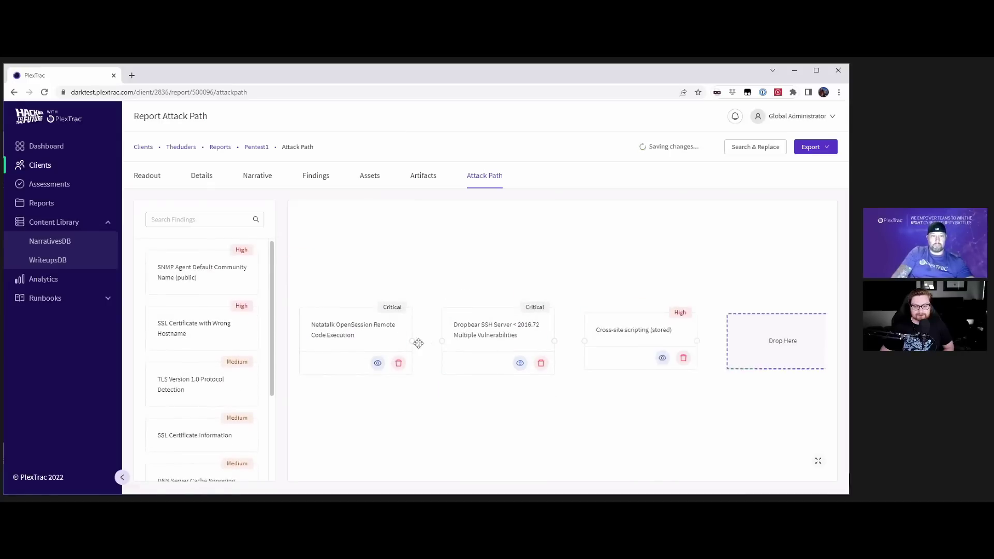
pyautogui.moveTo(413, 343); pyautogui.dragTo(442, 341)
pyautogui.moveTo(555, 340); pyautogui.dragTo(586, 342)
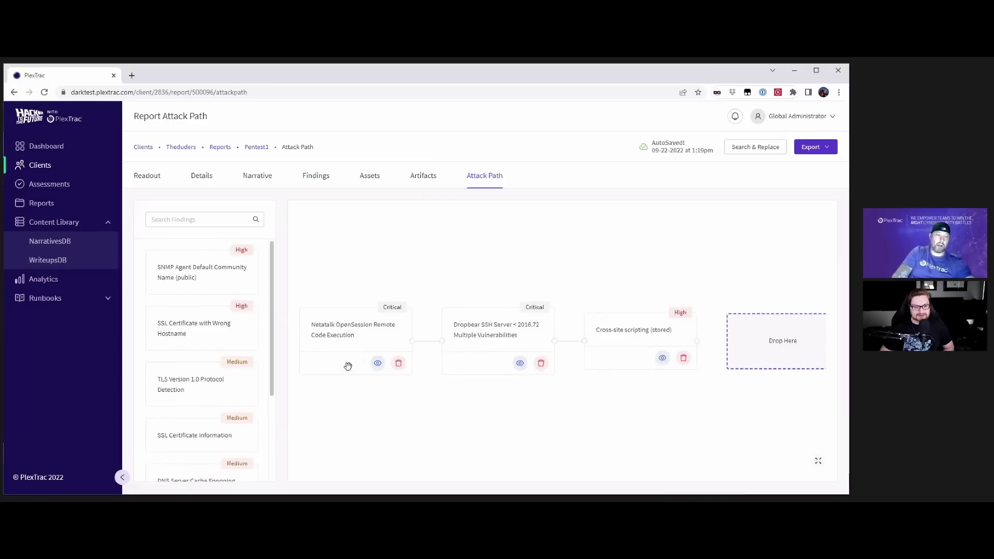
# - Examine the finding details of the Netatalk and Dropbear SSH Server entries in the attack path
pyautogui.click(377, 366)
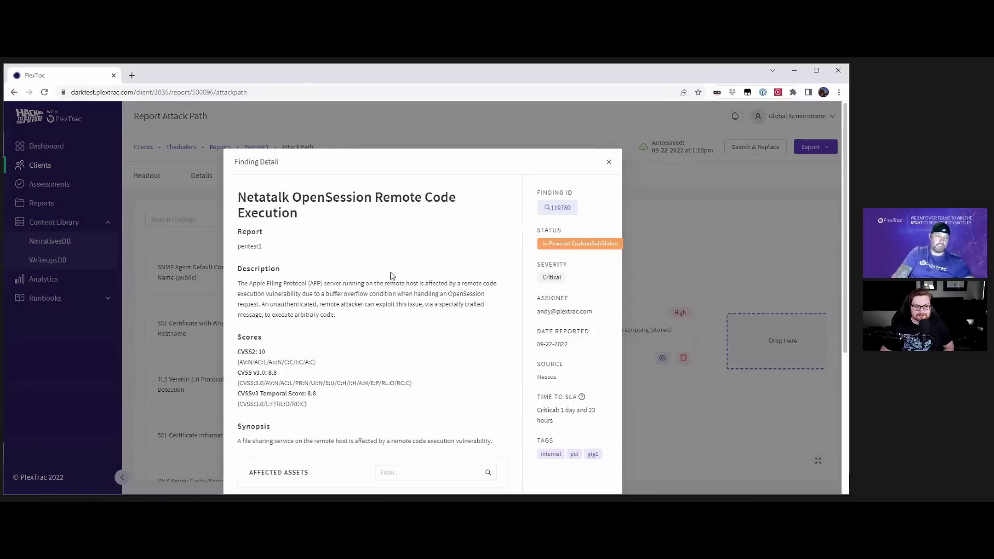
pyautogui.scroll(-4, 453, 247)
pyautogui.scroll(4, 468, 256)
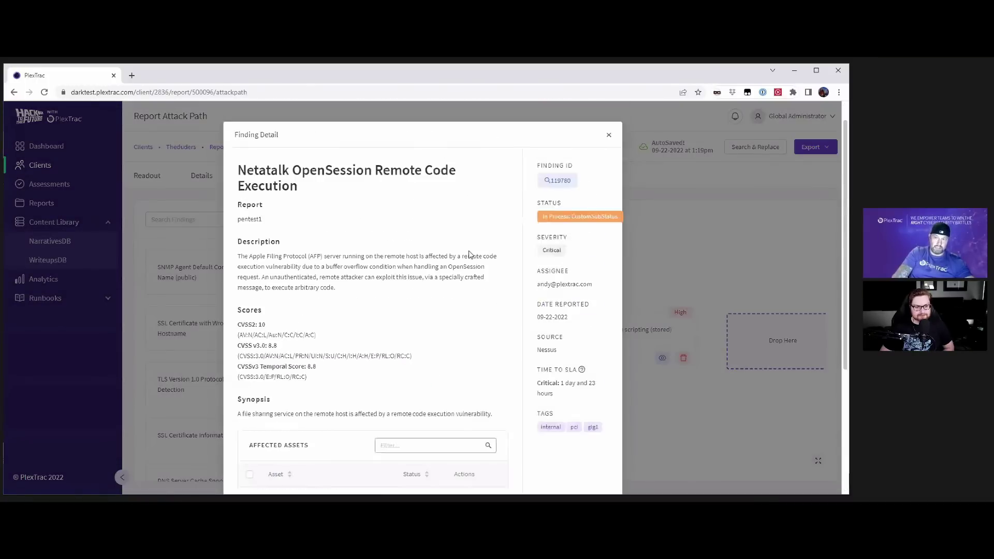
pyautogui.click(614, 162)
pyautogui.click(518, 363)
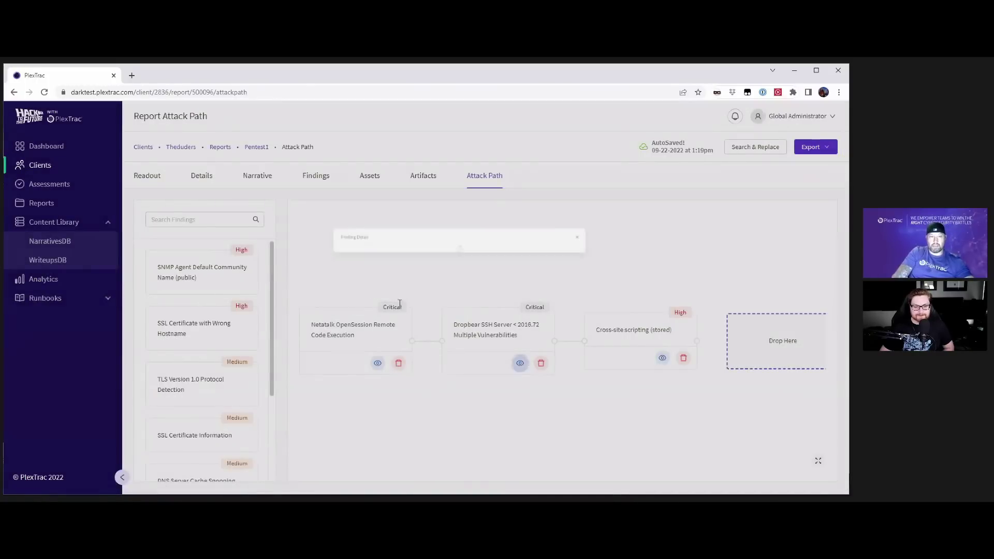
pyautogui.scroll(-5, 370, 303)
pyautogui.scroll(5, 570, 207)
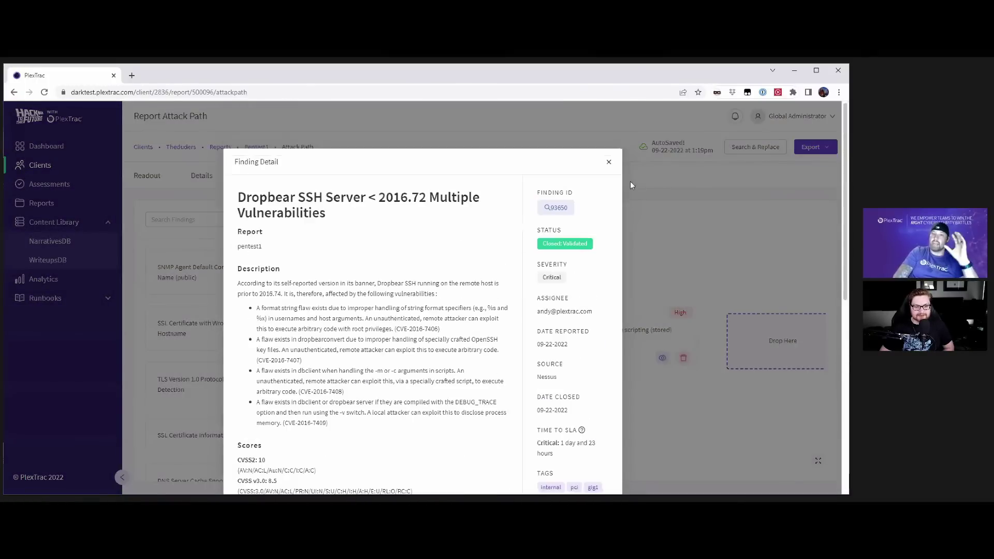
pyautogui.click(609, 161)
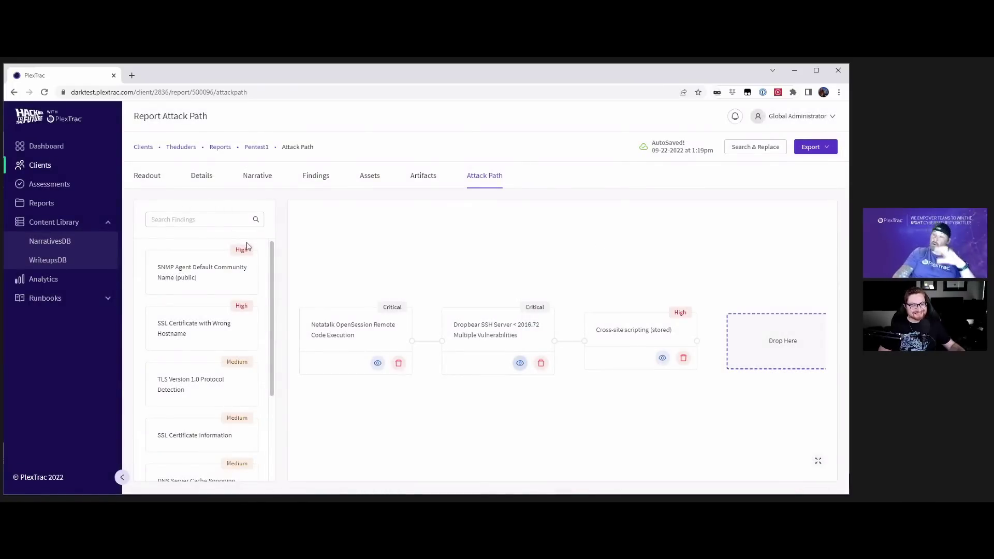
# - Review the findings analytics, including the client breakdown and available filters, and open the dashboard overview
pyautogui.click(40, 280)
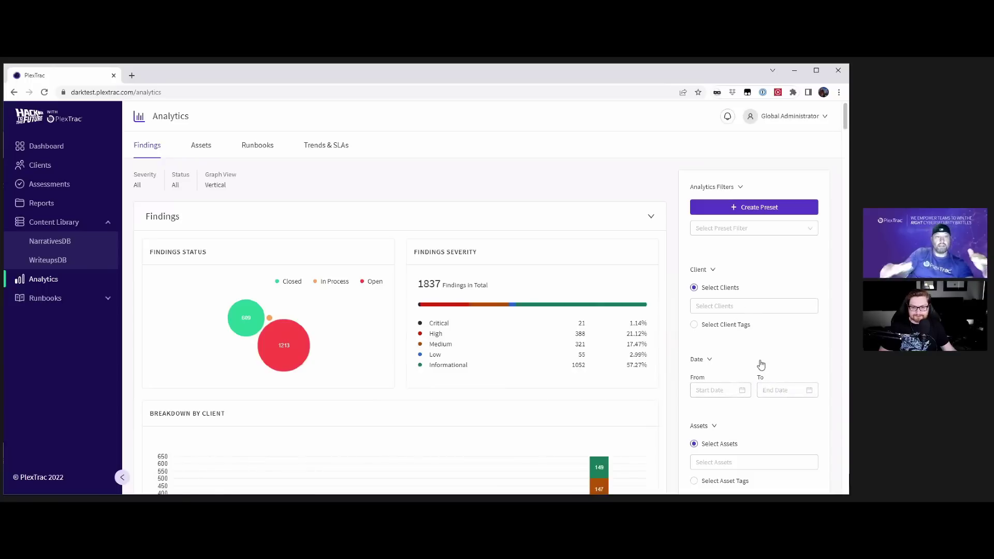
pyautogui.scroll(-5, 761, 365)
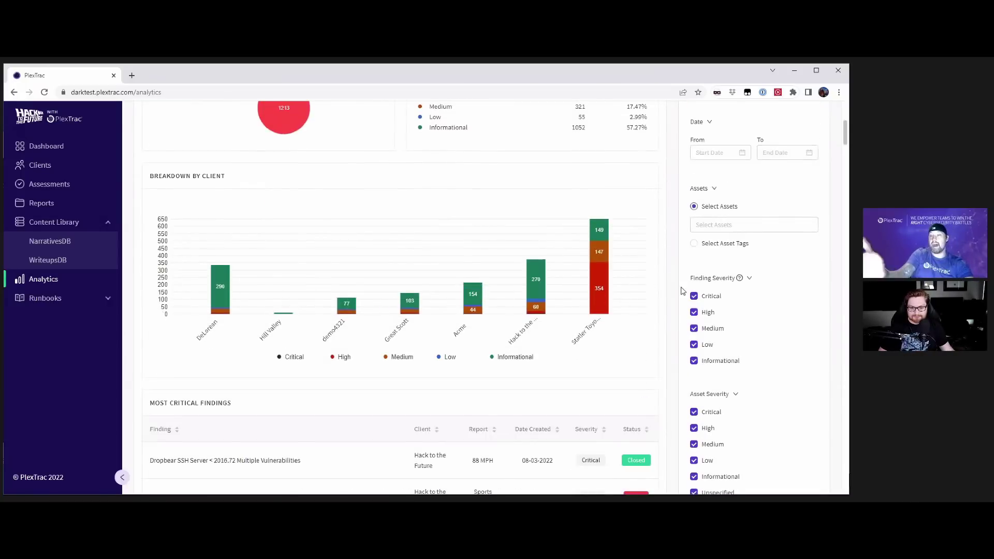
pyautogui.scroll(-2, 754, 259)
pyautogui.scroll(2, 753, 236)
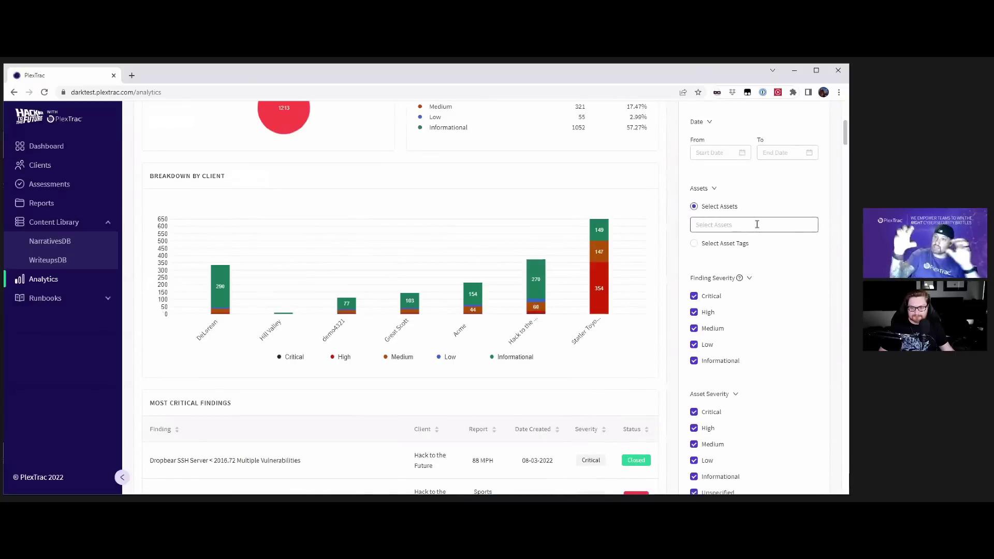
pyautogui.scroll(5, 518, 280)
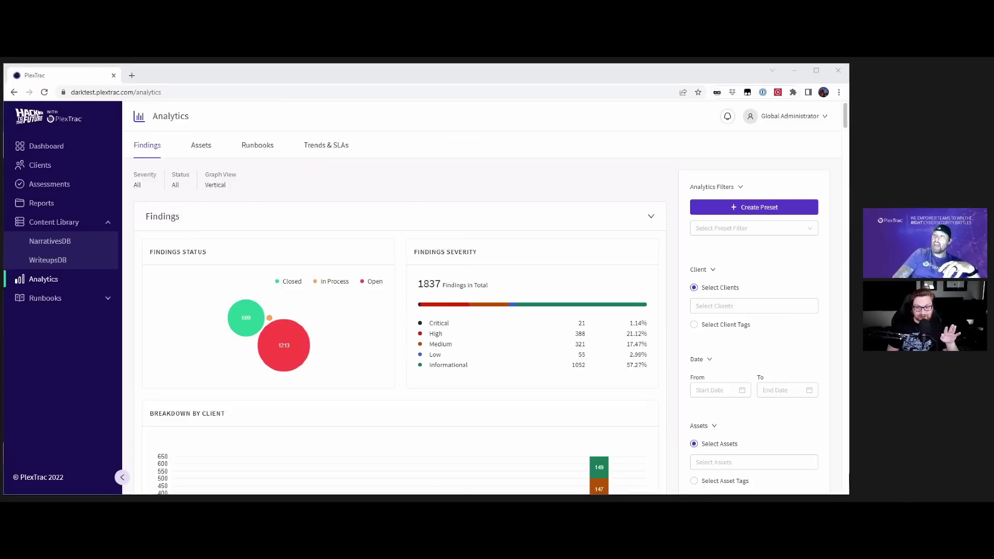
pyautogui.click(66, 146)
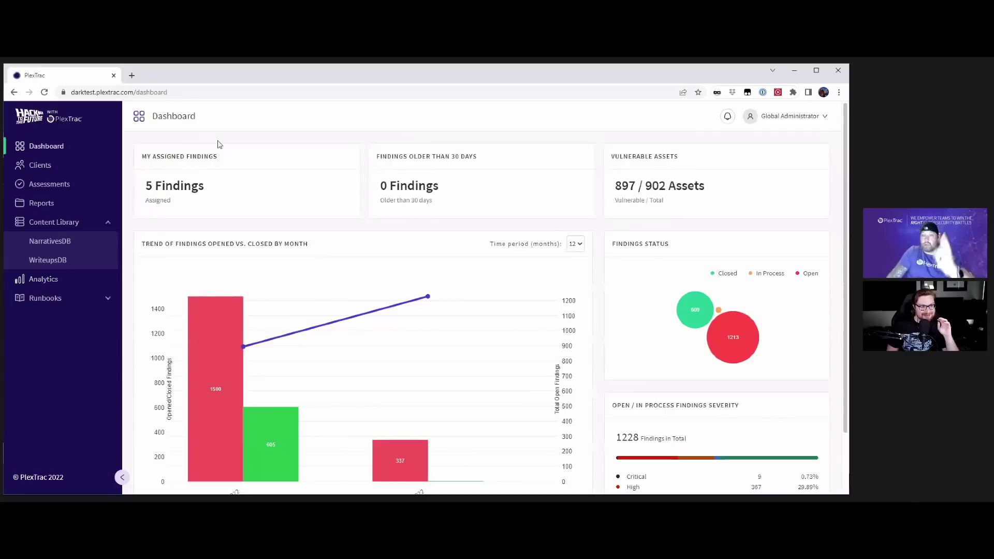
# - Open the PlexTrac Self-Serve Templating documentation at templating.plextrac.com in a new browser tab
pyautogui.click(131, 76)
pyautogui.write('templ')
pyautogui.press('Return')
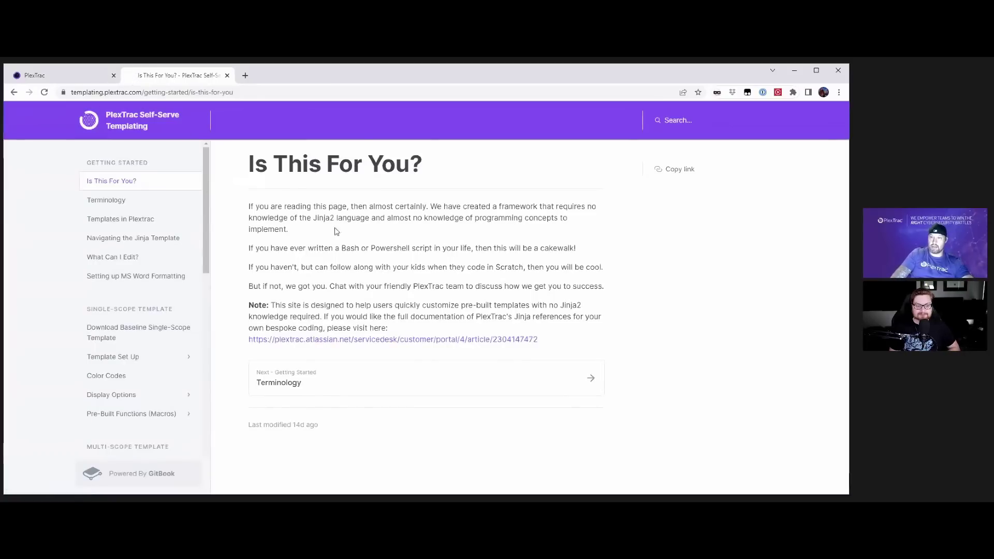
# - Examine the Download Baseline Single-Scope Template, Color Codes and Strict Narratives documentation pages, and close the documentation tab
pyautogui.doubleClick(325, 219)
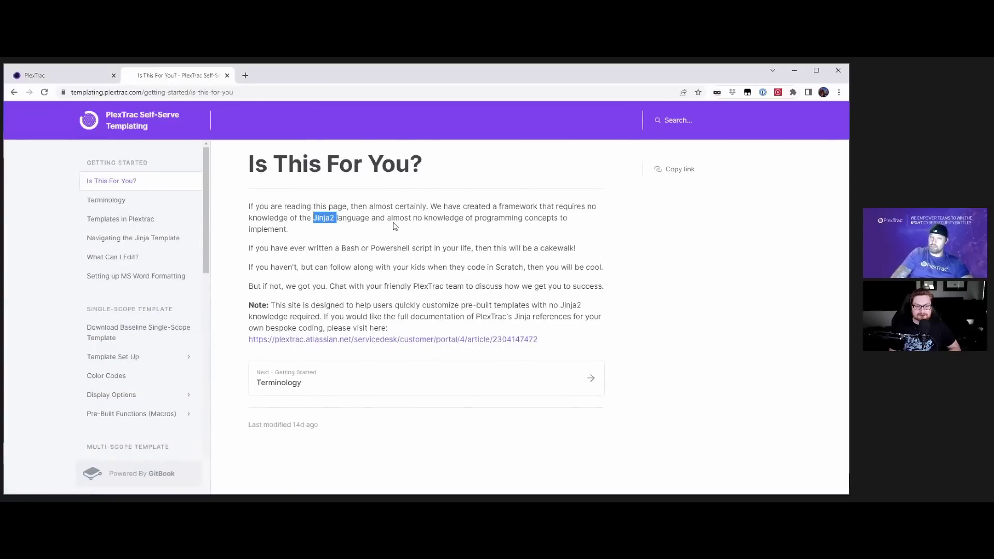
pyautogui.click(128, 340)
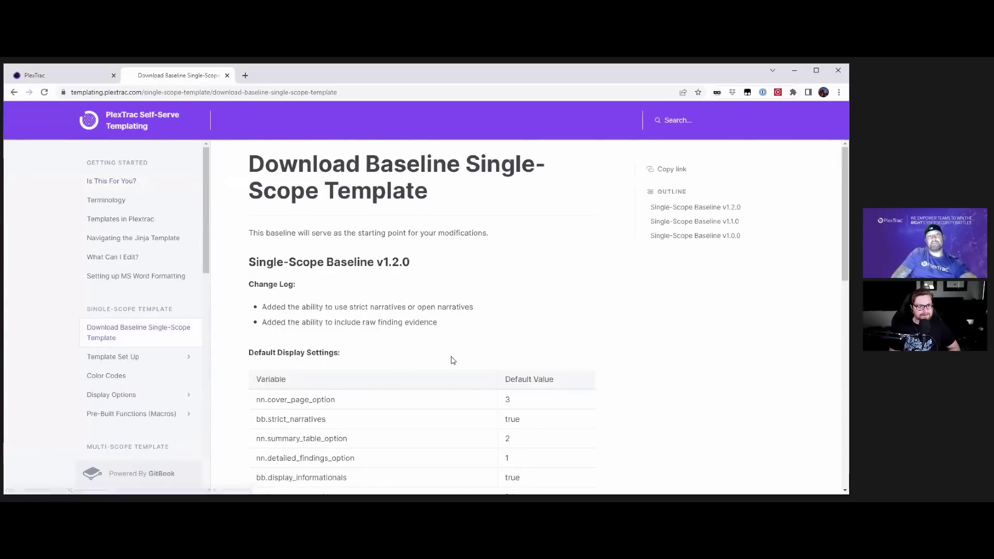
pyautogui.scroll(-6, 445, 357)
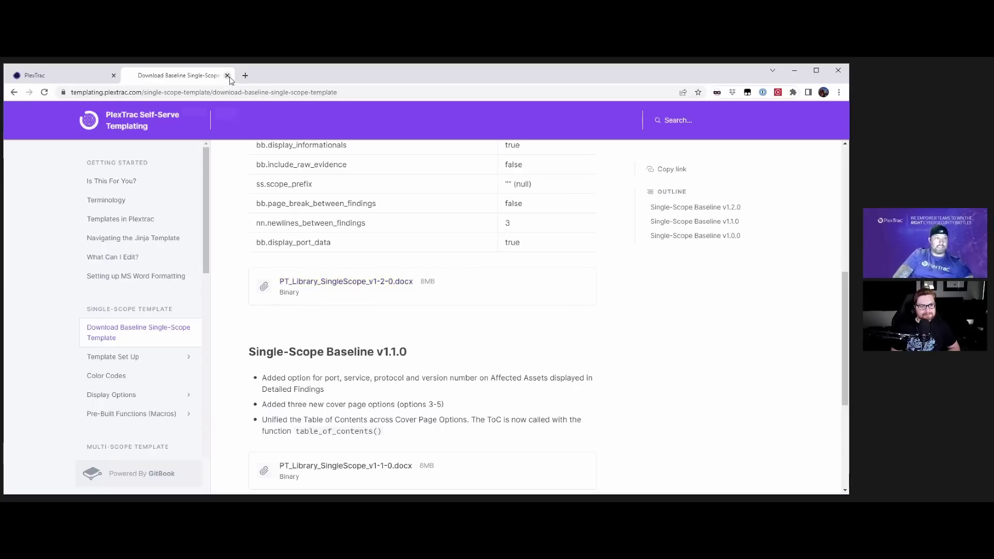
pyautogui.scroll(5, 220, 228)
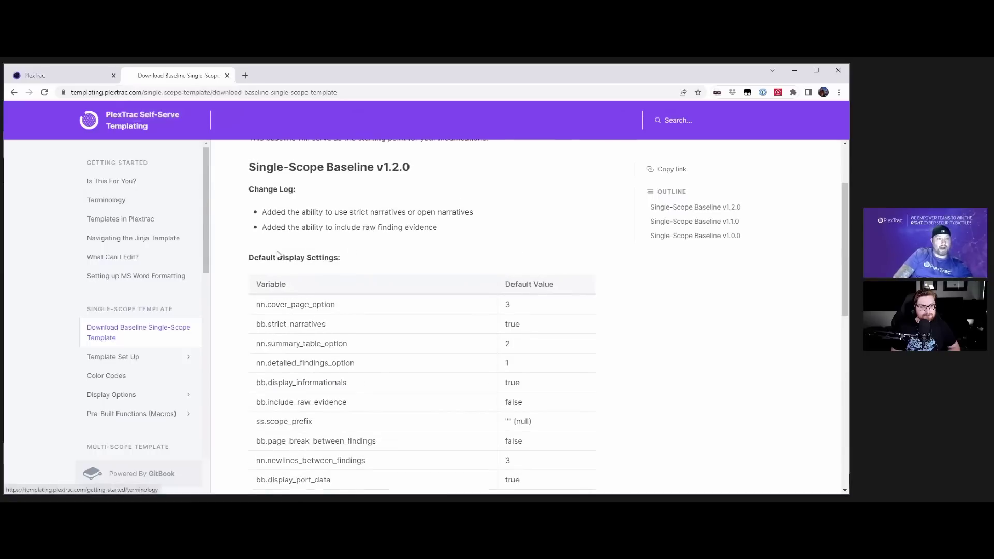
pyautogui.click(187, 379)
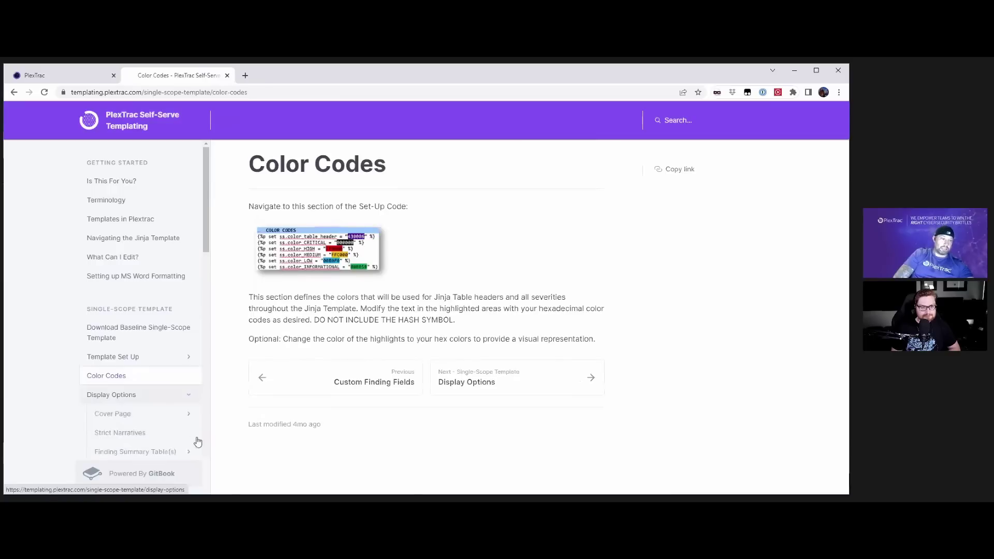
pyautogui.click(192, 435)
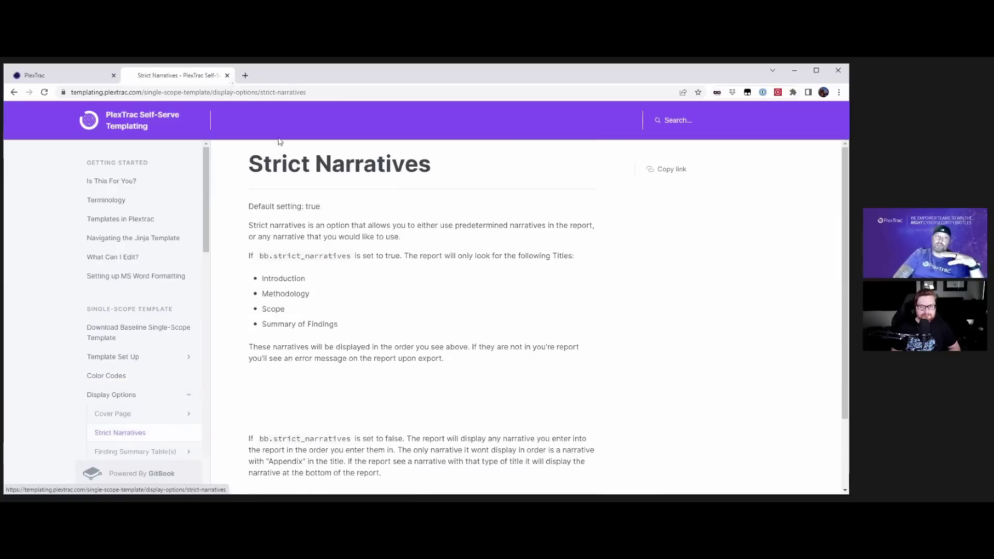
pyautogui.click(227, 75)
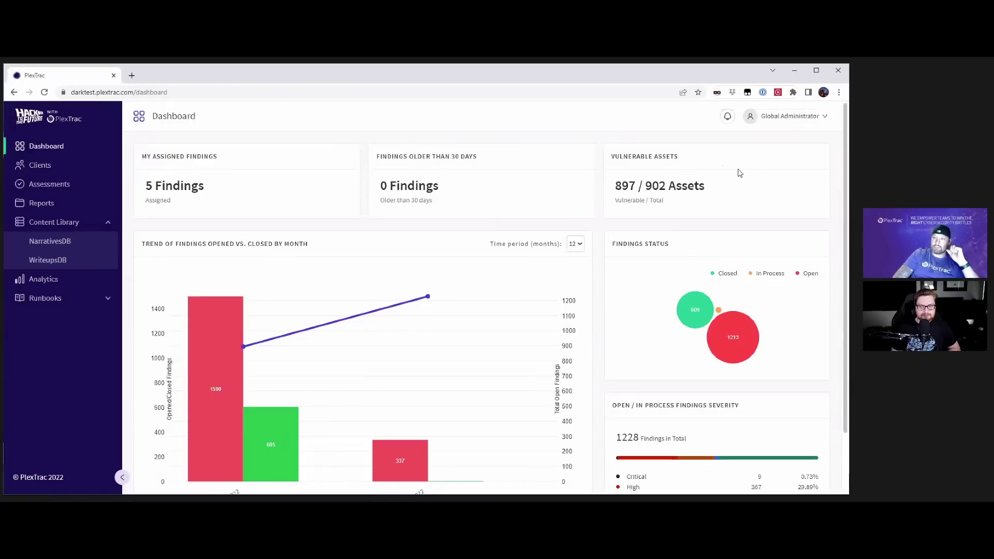
# - Open the findings of the Pentest1 report belonging to the client theduders
pyautogui.click(44, 167)
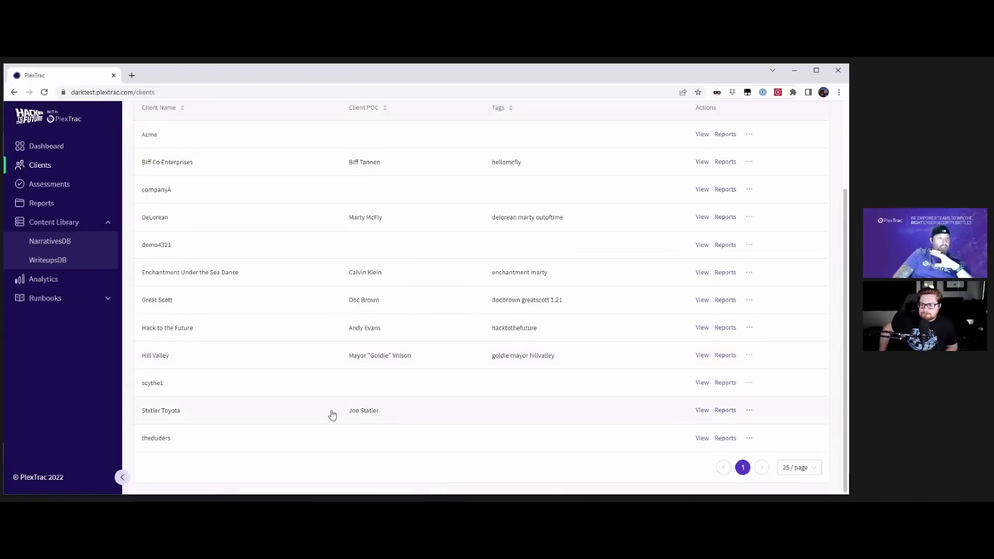
pyautogui.click(230, 439)
pyautogui.click(465, 276)
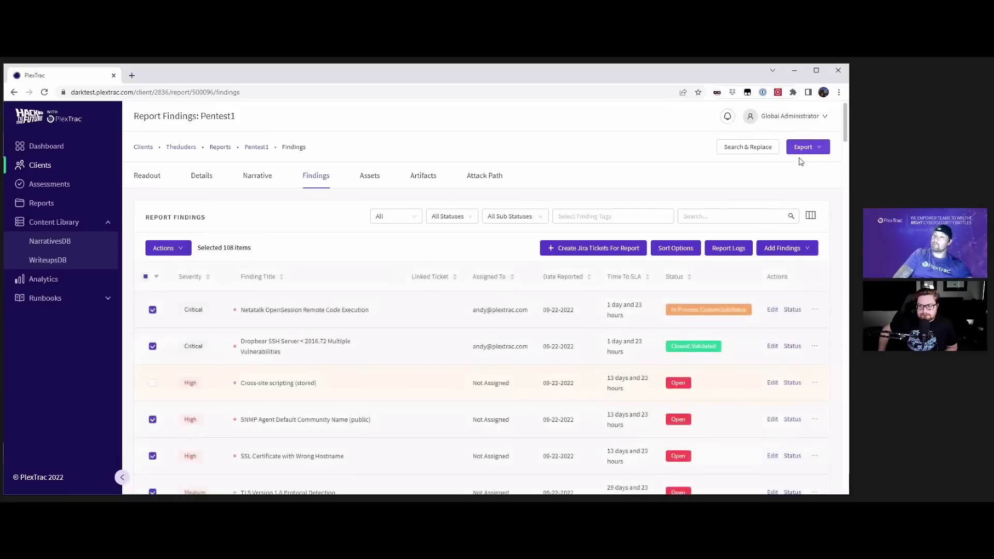
# - Export the Pentest1 report as a Word document (.docx) and save it to the Downloads folder under the suggested name
pyautogui.click(806, 150)
pyautogui.click(771, 172)
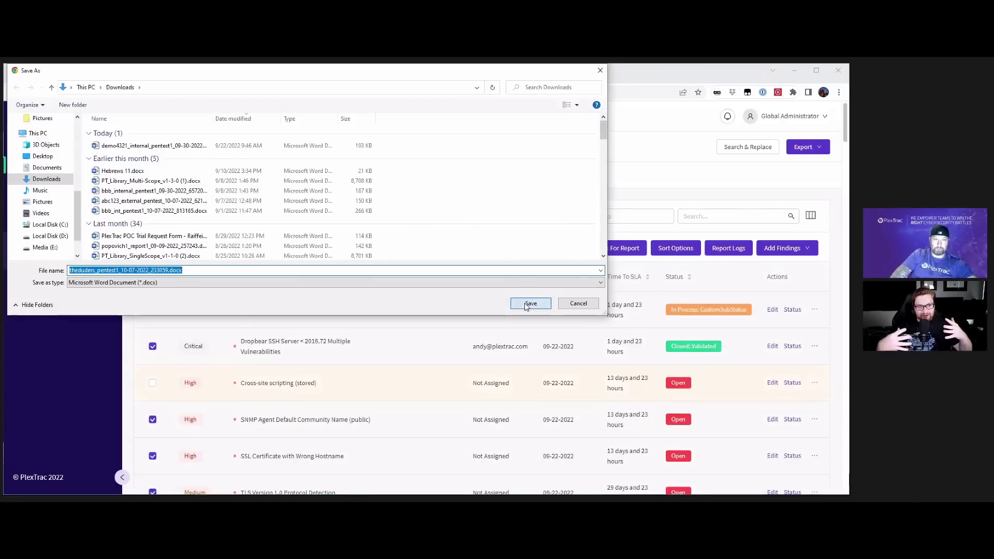
pyautogui.press('Return')
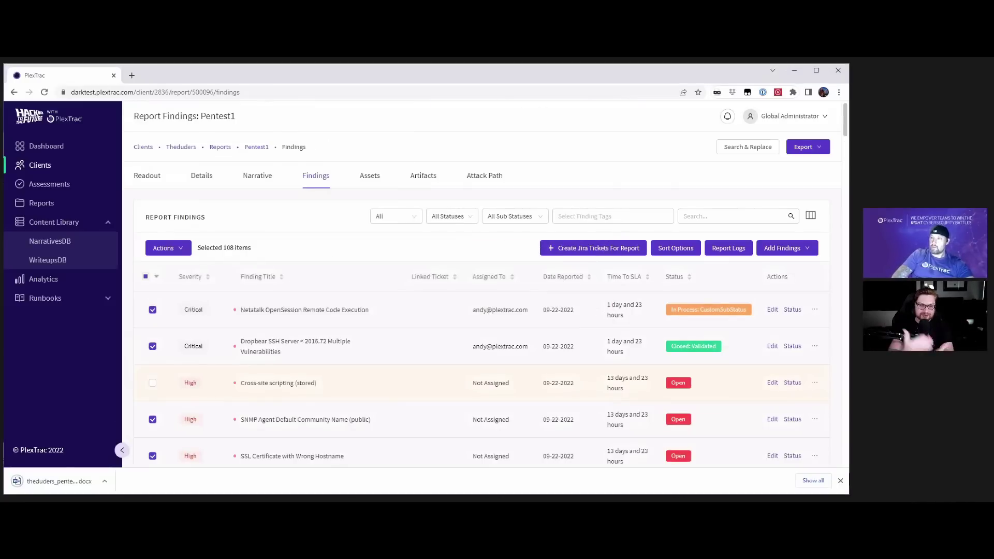